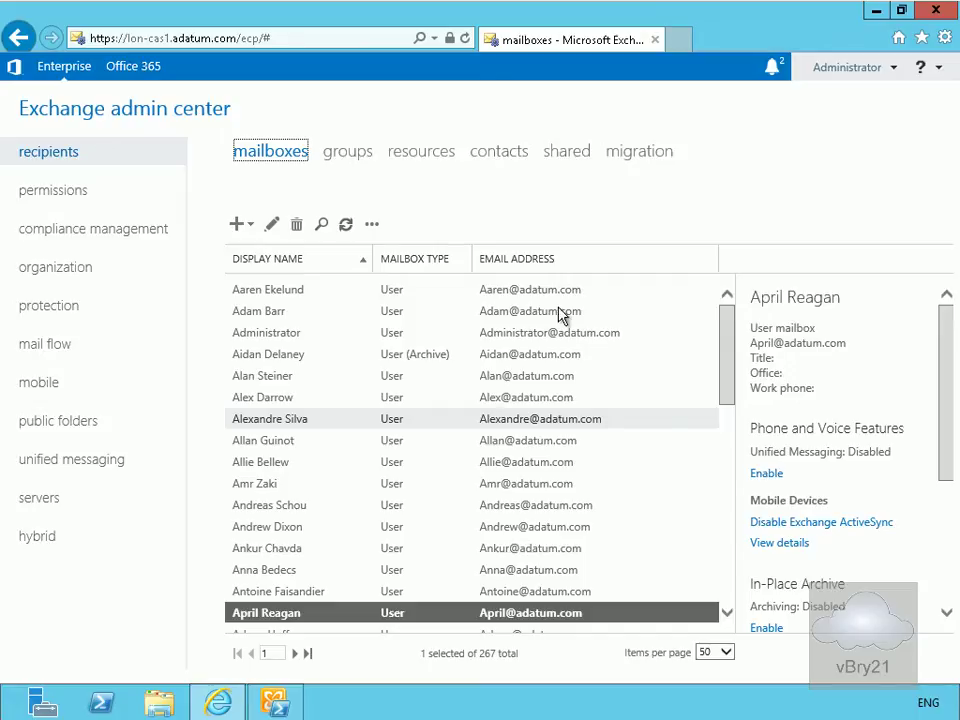
# Start a room mailbox named Conference Room 1 with address ConferenceRoom1, organizational unit Adatum.com/Sales, location London and capacity 20
pyautogui.click(422, 156)
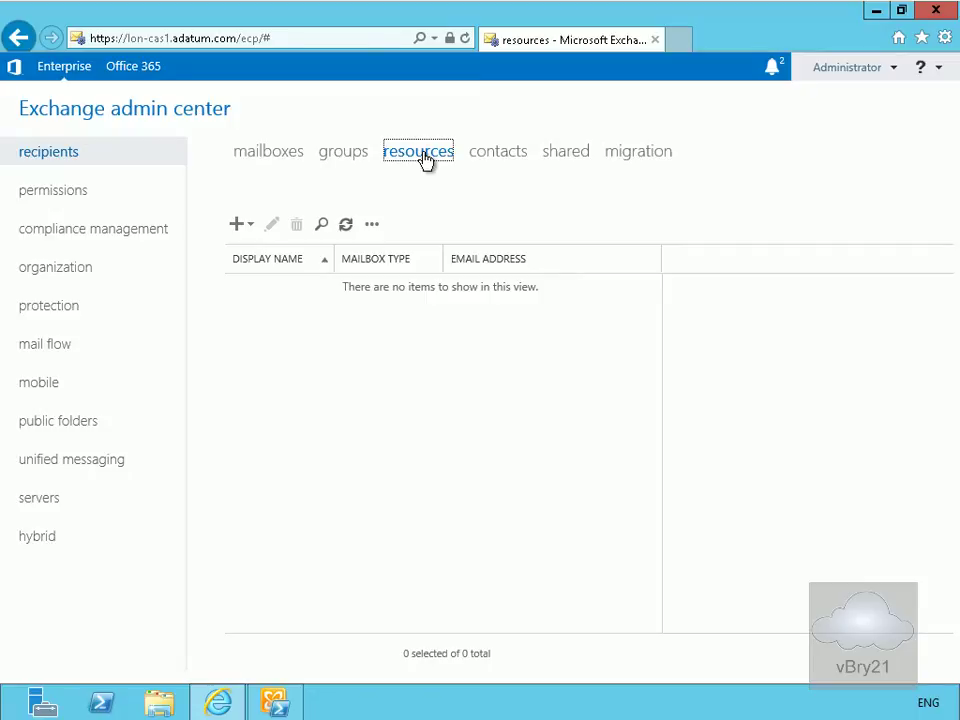
pyautogui.click(240, 228)
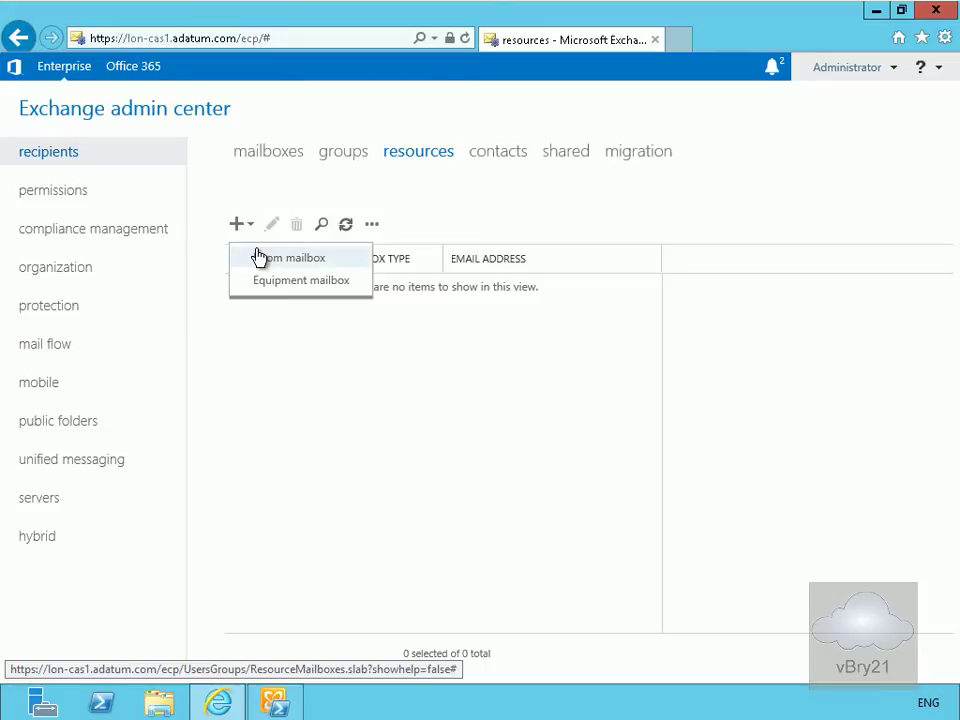
pyautogui.click(258, 258)
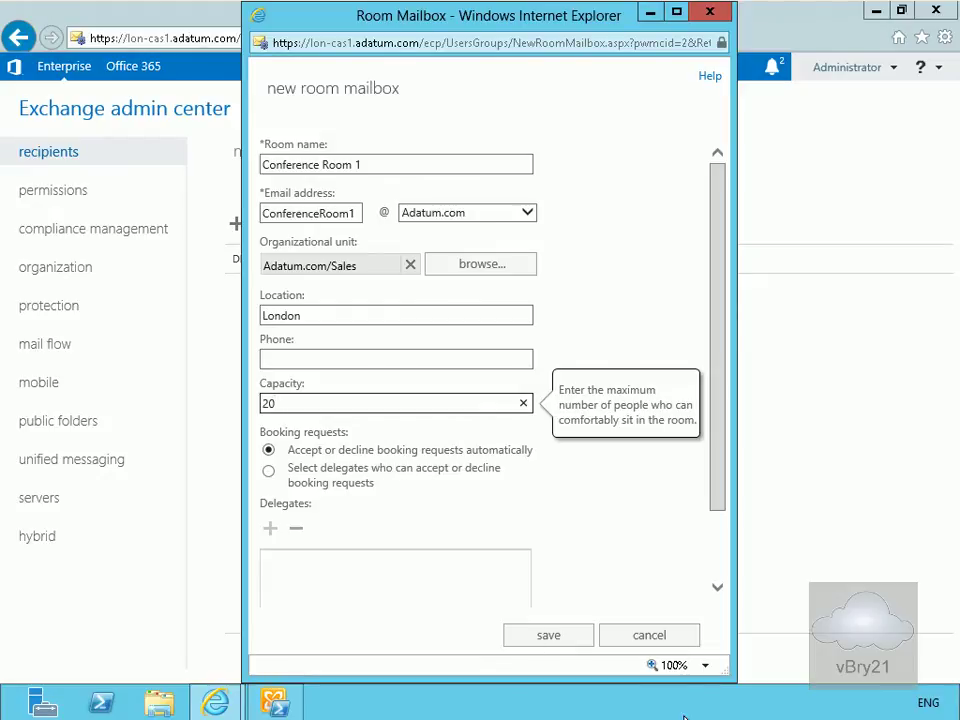
# Assign the new room mailbox to Mailbox Database 1 under its additional options and save it
pyautogui.click(718, 486)
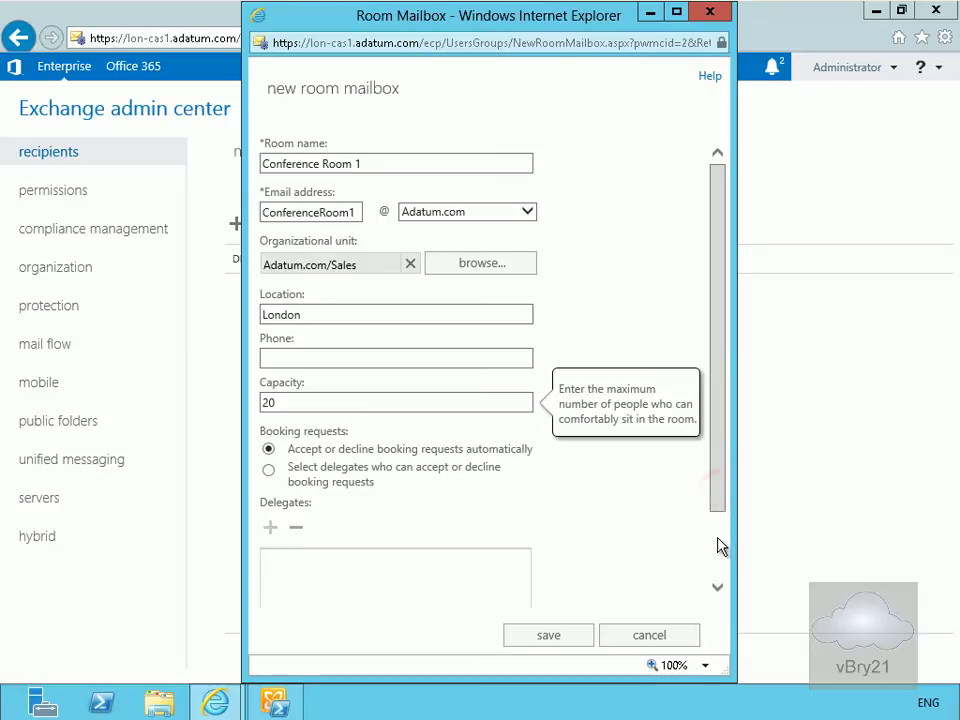
pyautogui.click(718, 592)
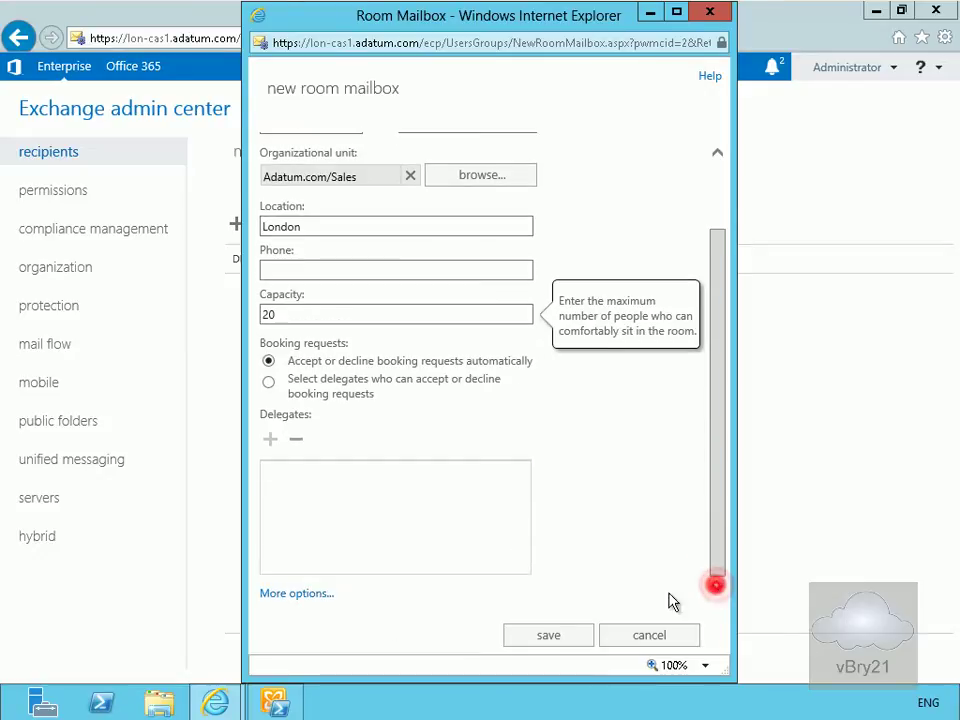
pyautogui.click(319, 593)
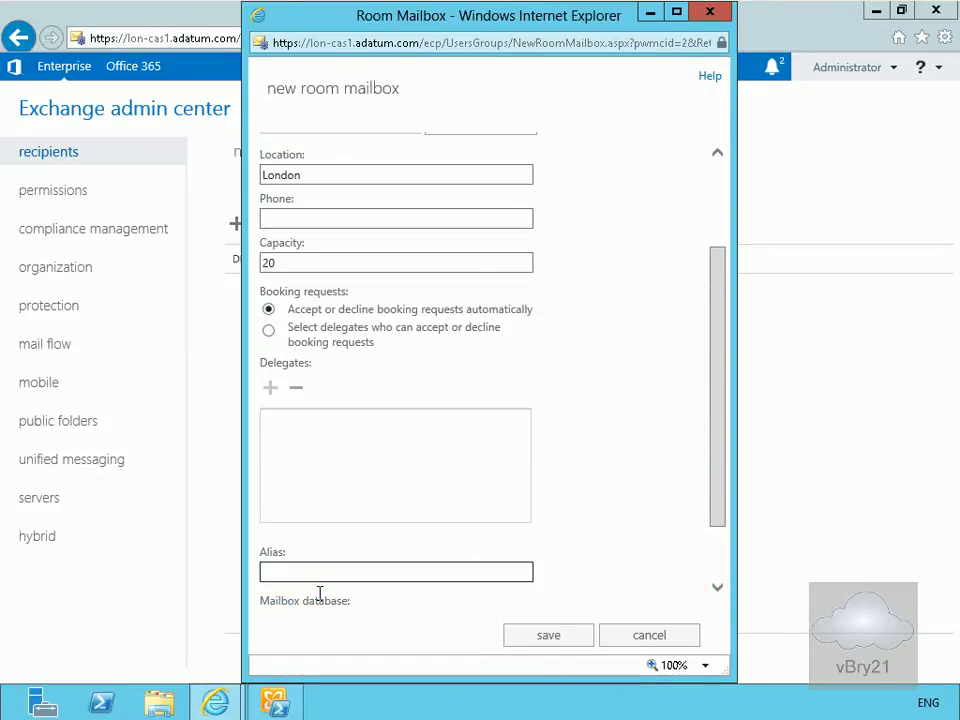
pyautogui.click(717, 591)
pyautogui.click(717, 591)
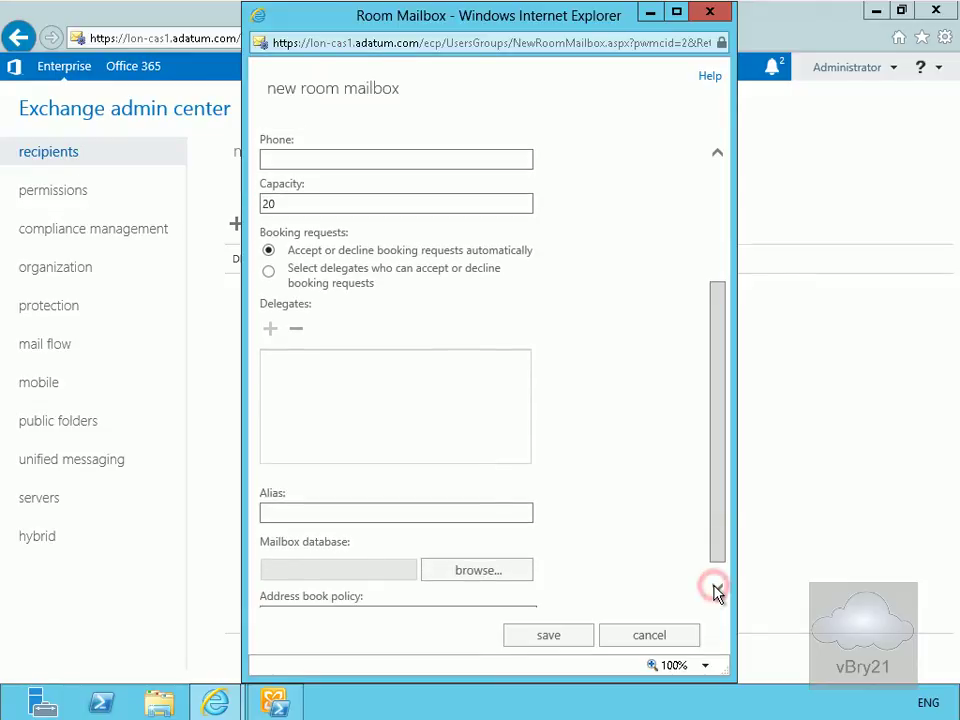
pyautogui.click(717, 591)
pyautogui.click(491, 556)
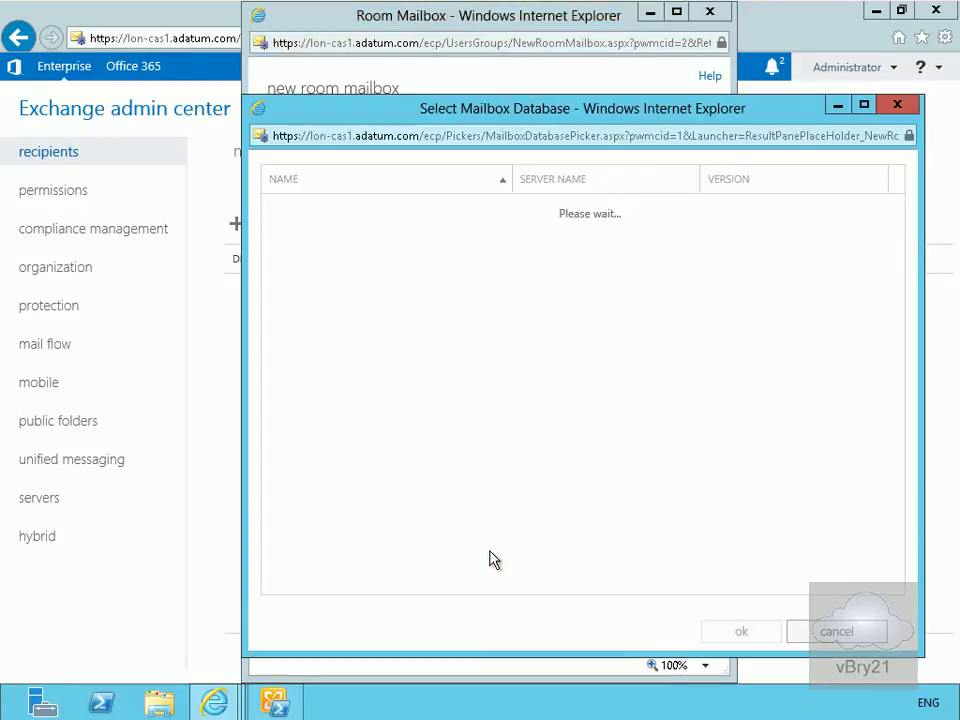
pyautogui.click(726, 632)
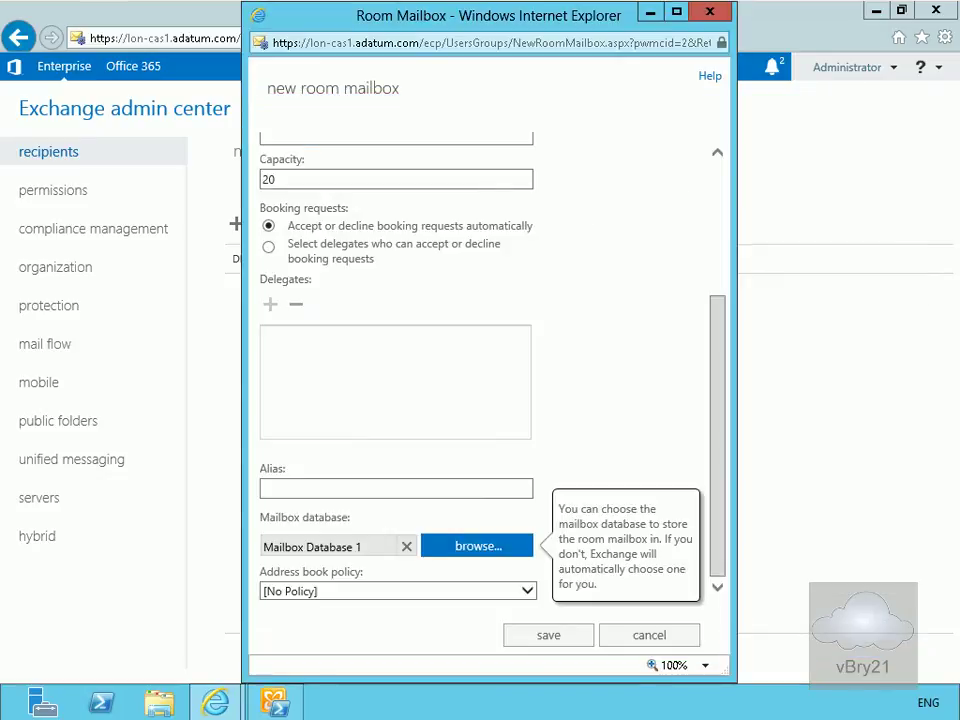
pyautogui.click(549, 636)
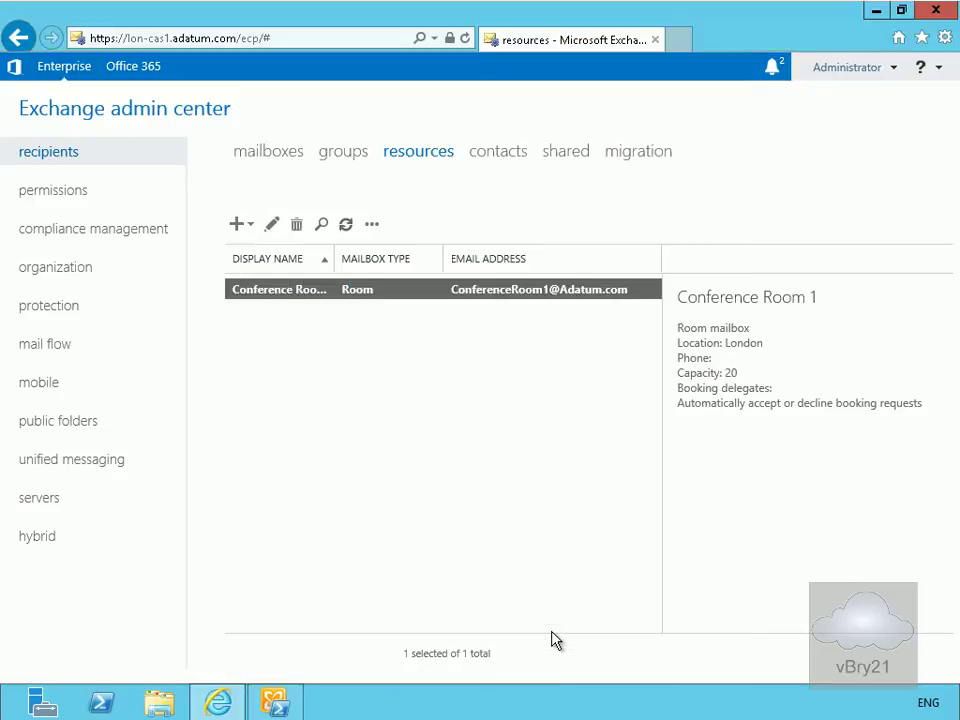
# Open the properties of the Conference Room 1 mailbox and review its expanded general settings and booking delegate options
pyautogui.doubleClick(300, 298)
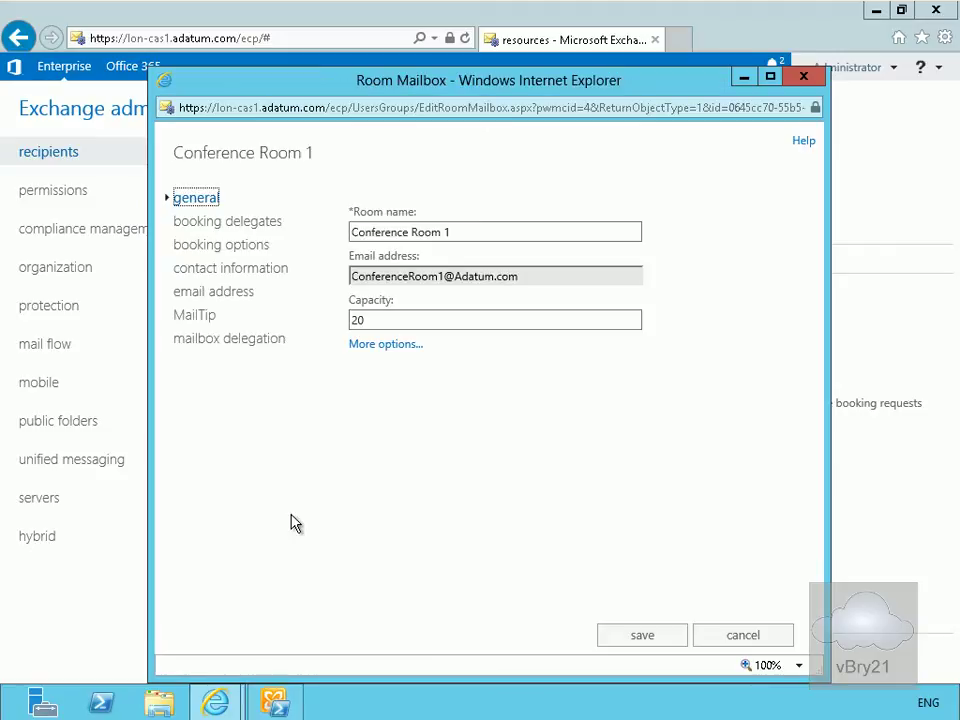
pyautogui.click(391, 345)
pyautogui.click(385, 524)
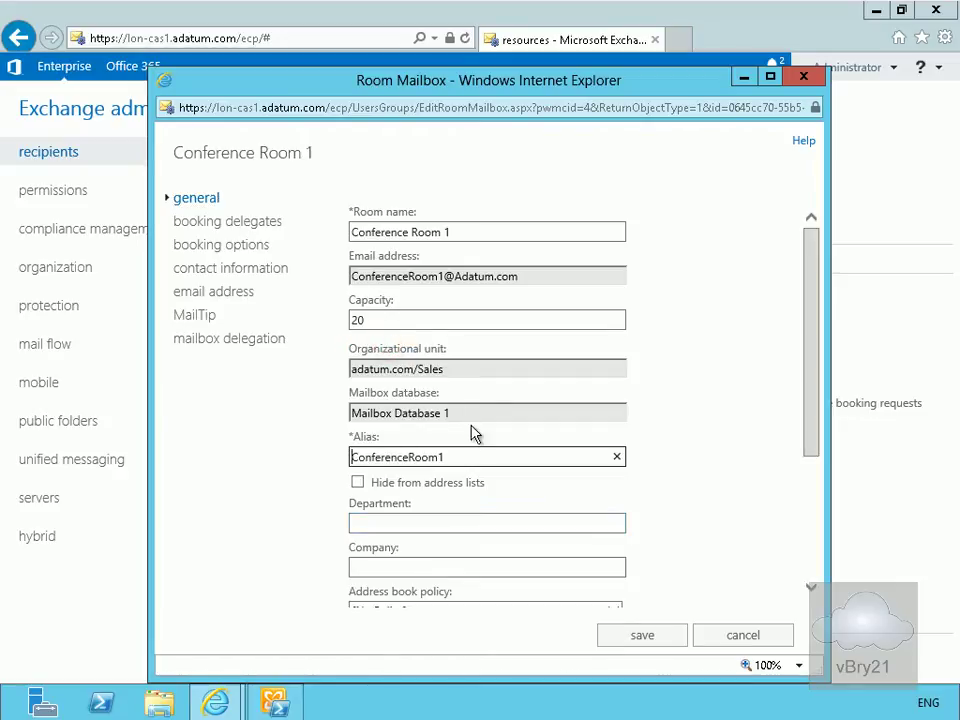
pyautogui.moveTo(390, 482)
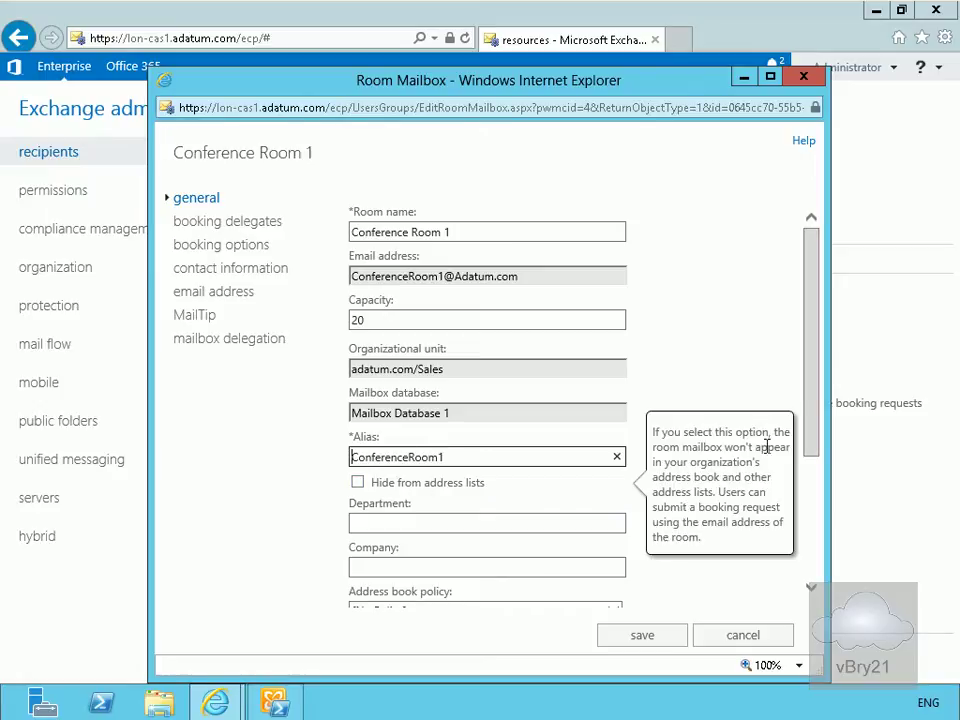
pyautogui.moveTo(805, 447)
pyautogui.mouseDown()
pyautogui.moveTo(814, 536)
pyautogui.moveTo(822, 463)
pyautogui.moveTo(733, 420)
pyautogui.mouseUp()
pyautogui.click(233, 230)
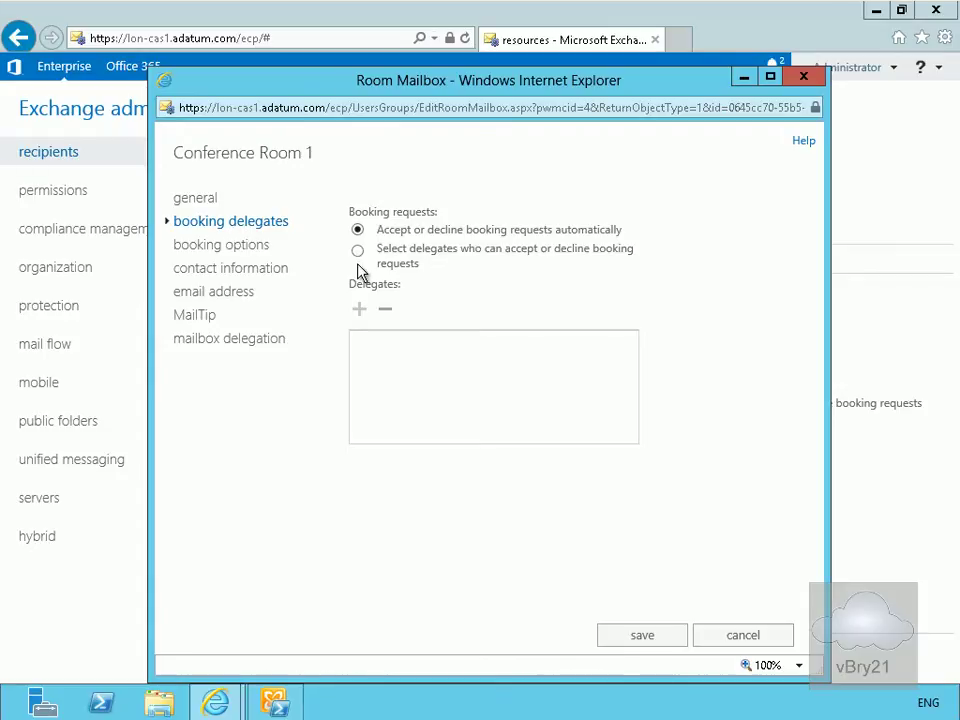
pyautogui.moveTo(394, 266)
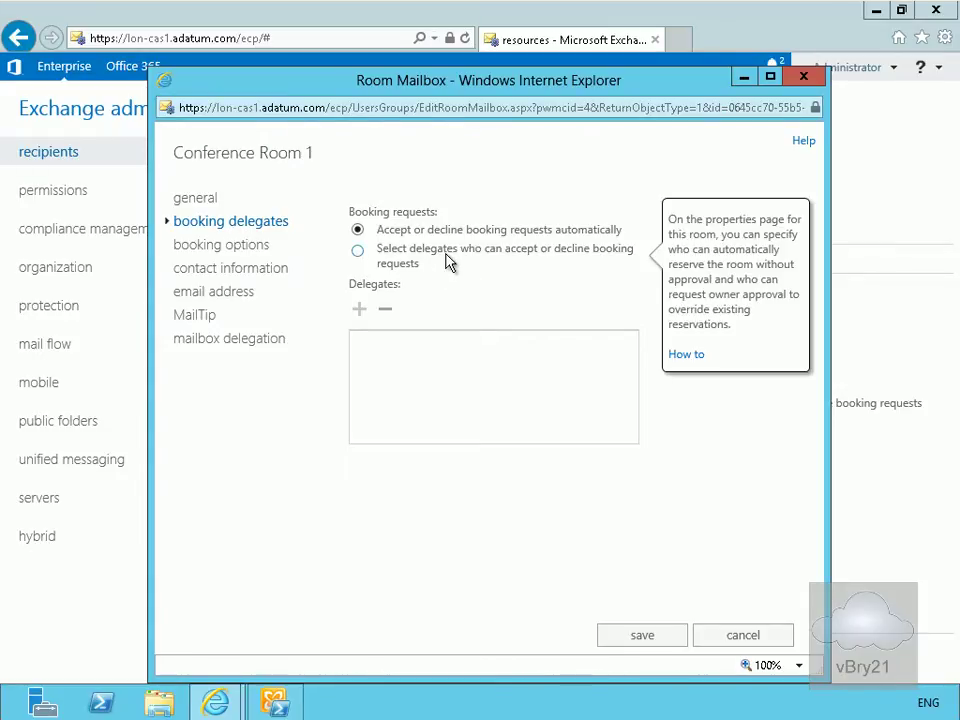
# Set the room's maximum booking lead time to 365 days and the organizer reply to "You have successfully booked conference room 1"
pyautogui.click(240, 252)
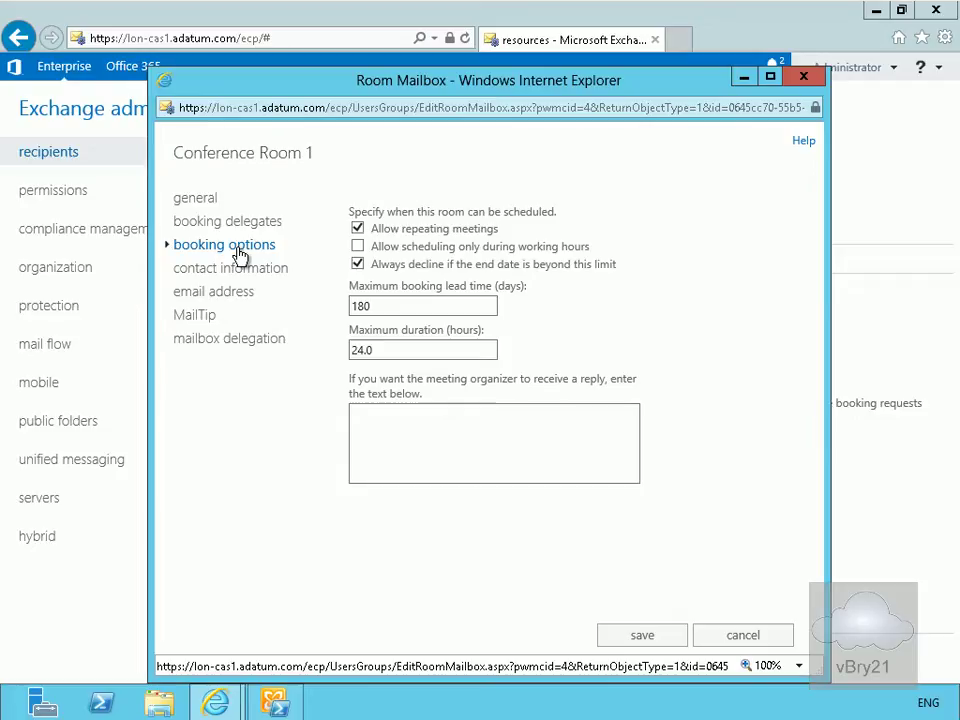
pyautogui.click(384, 306)
pyautogui.moveTo(384, 306); pyautogui.dragTo(336, 311)
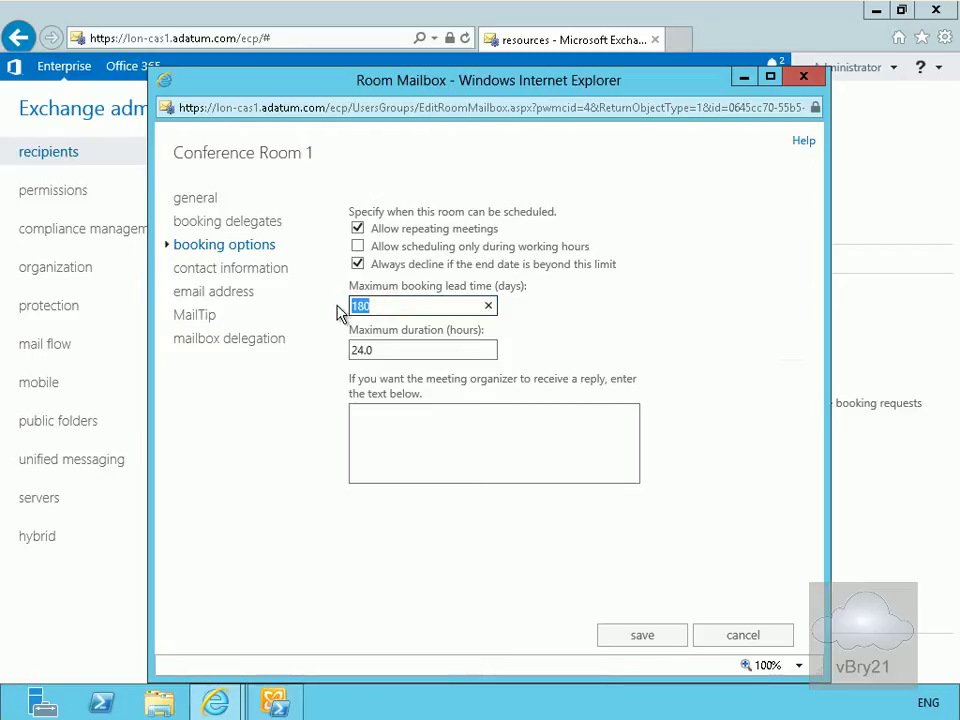
pyautogui.write('365')
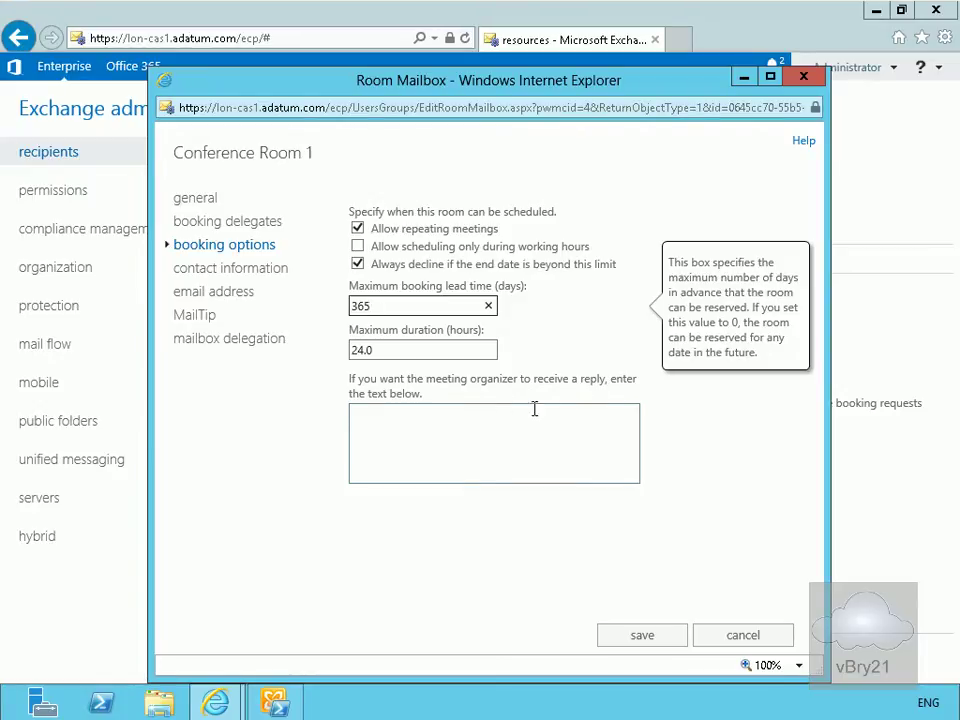
pyautogui.click(468, 437)
pyautogui.write('You have successfully booked conference room 1')
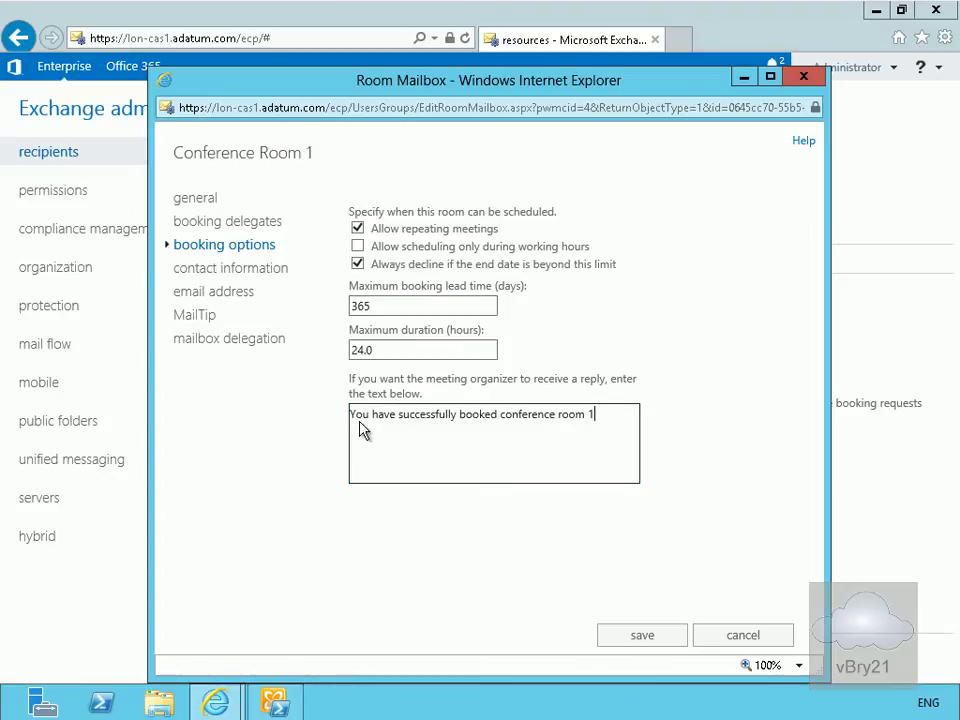
# Review the room's contact information, email address, MailTip and mailbox delegation settings, and save the mailbox changes
pyautogui.click(246, 270)
pyautogui.click(418, 462)
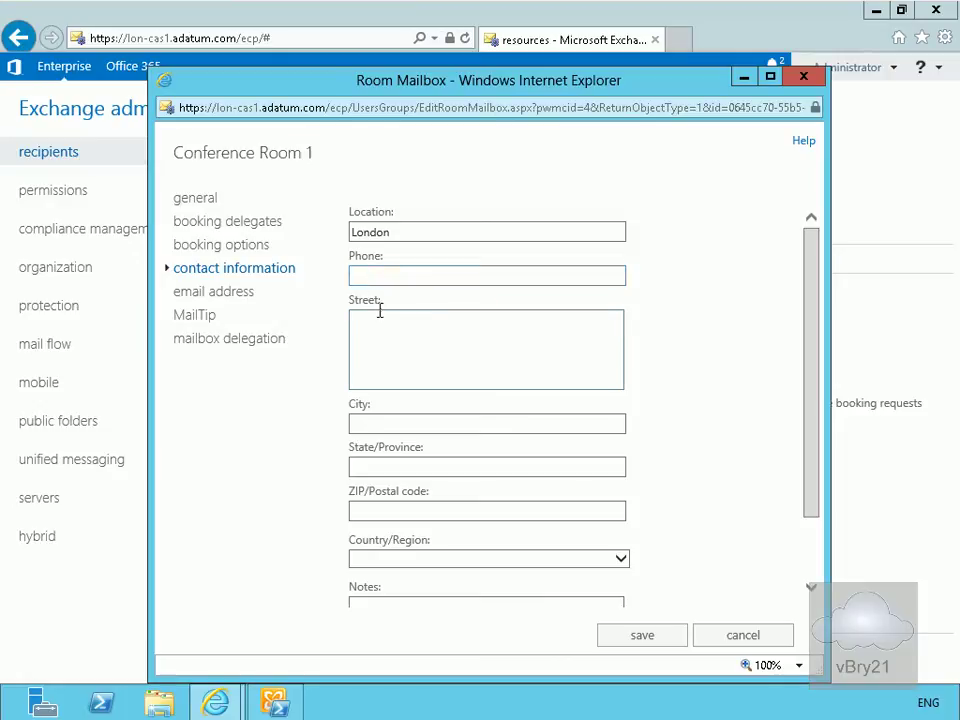
pyautogui.click(214, 292)
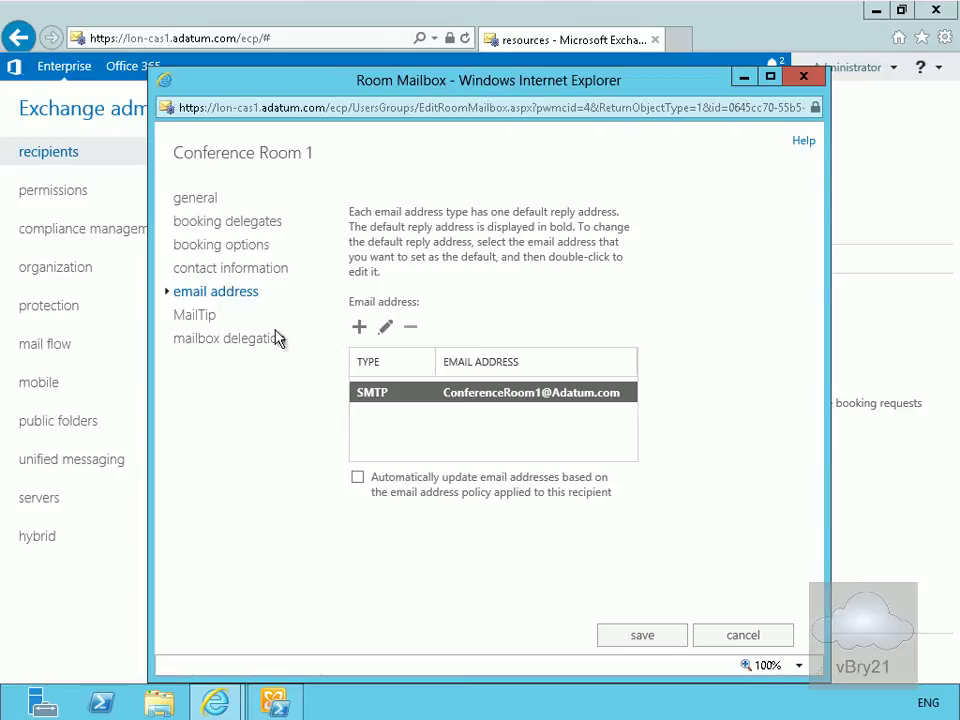
pyautogui.click(195, 315)
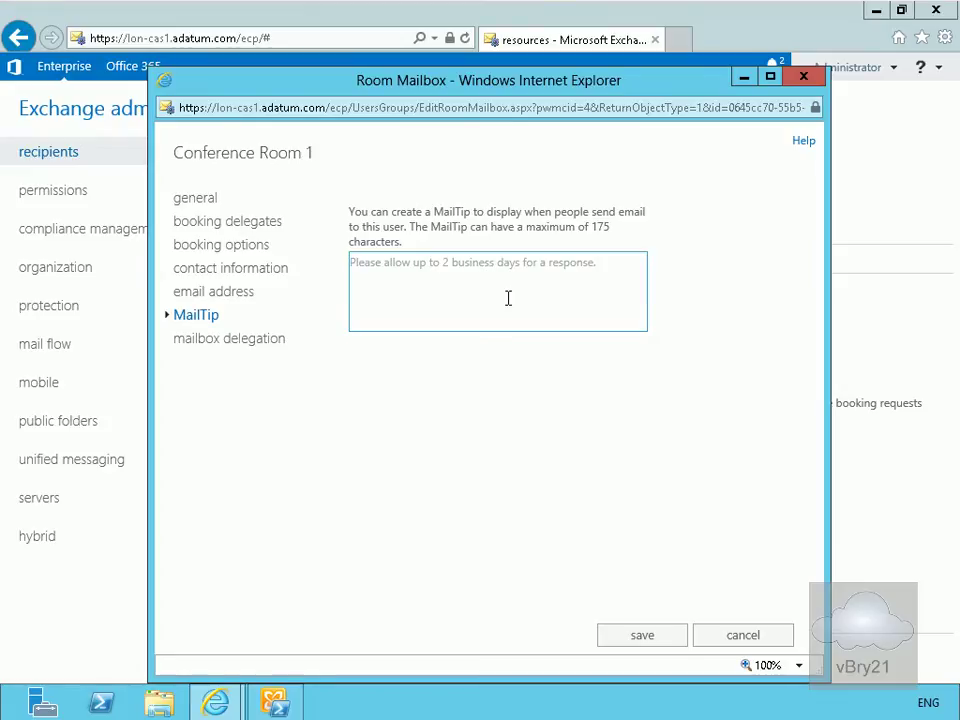
pyautogui.click(256, 346)
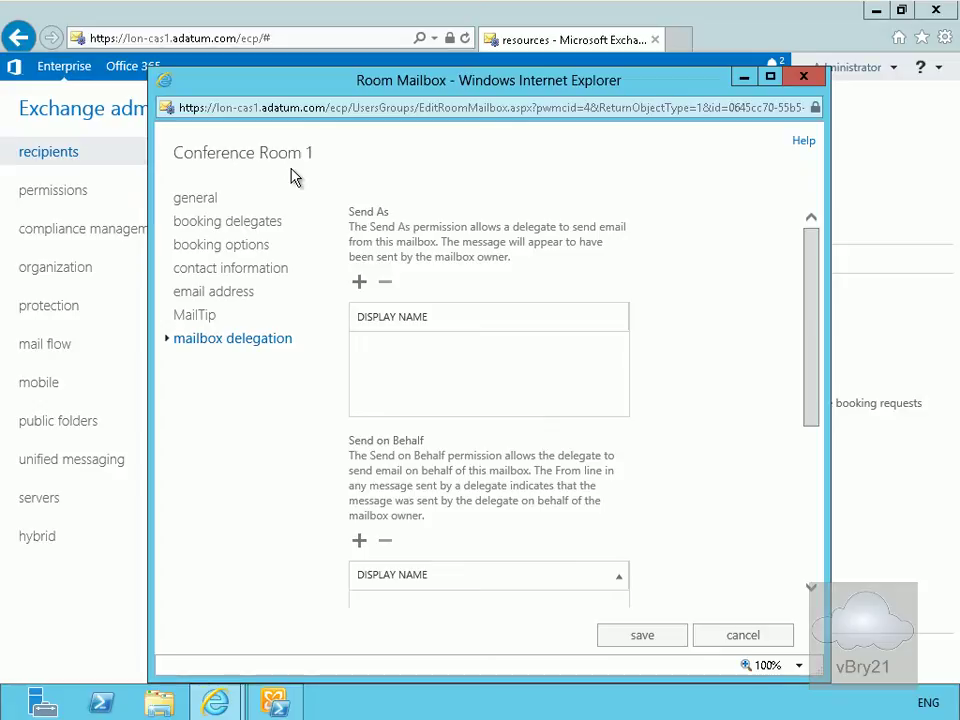
pyautogui.click(641, 638)
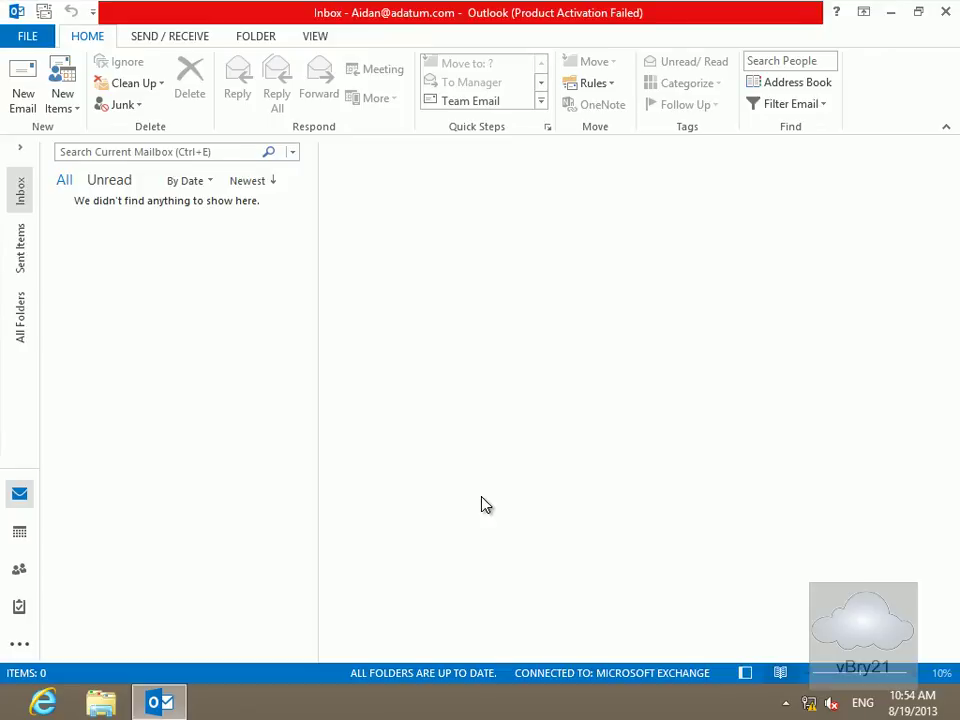
# Switch to Outlook and create a meeting request with Administrator as a required attendee
pyautogui.click(79, 113)
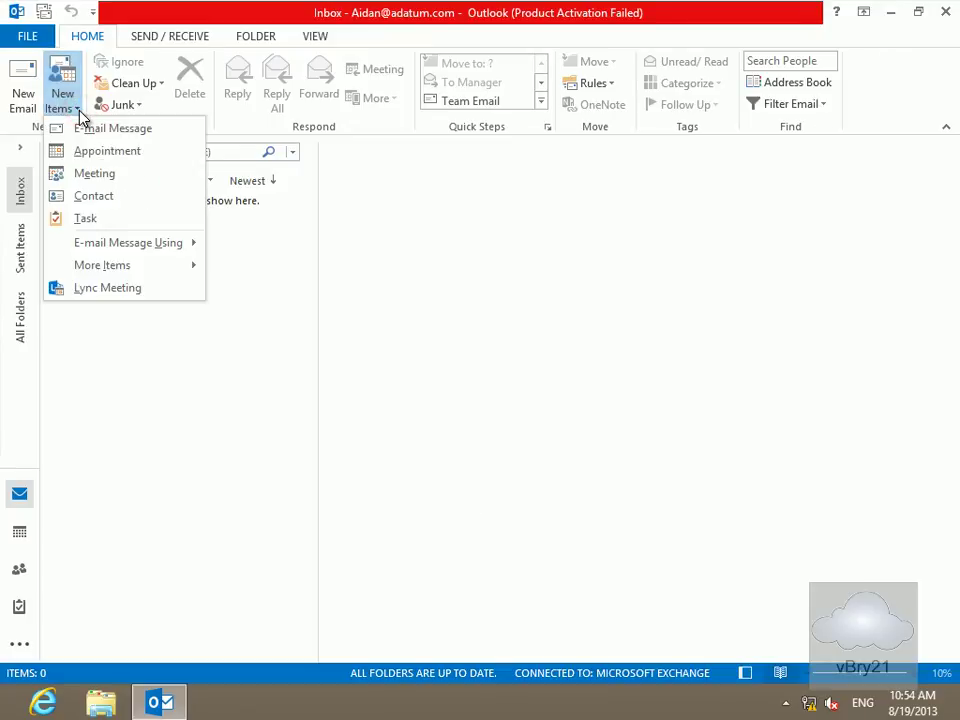
pyautogui.click(84, 173)
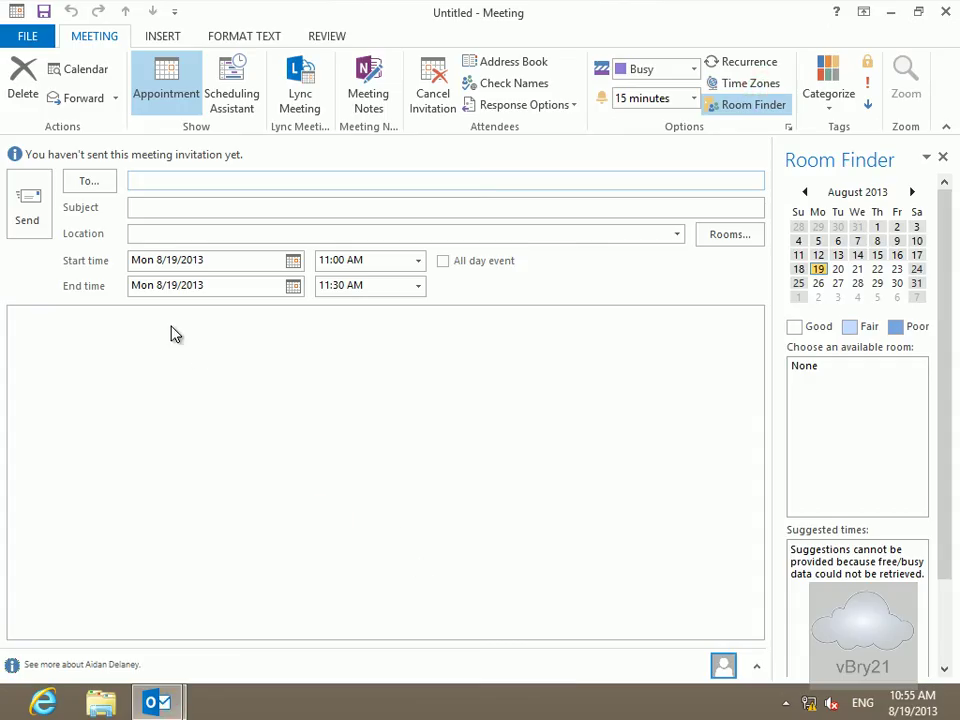
pyautogui.click(89, 182)
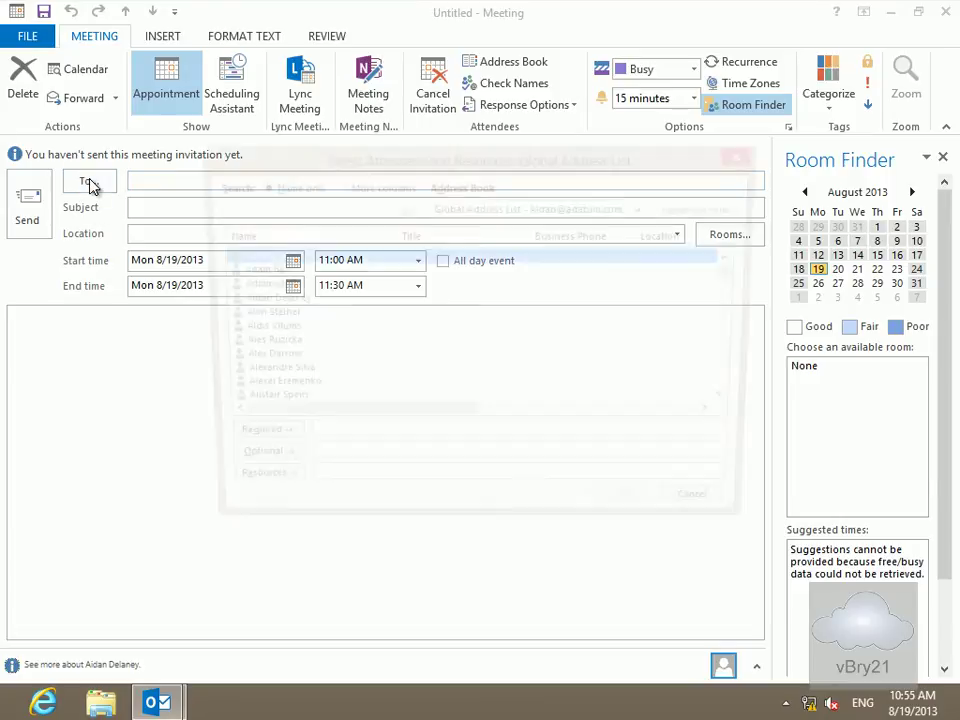
pyautogui.click(261, 285)
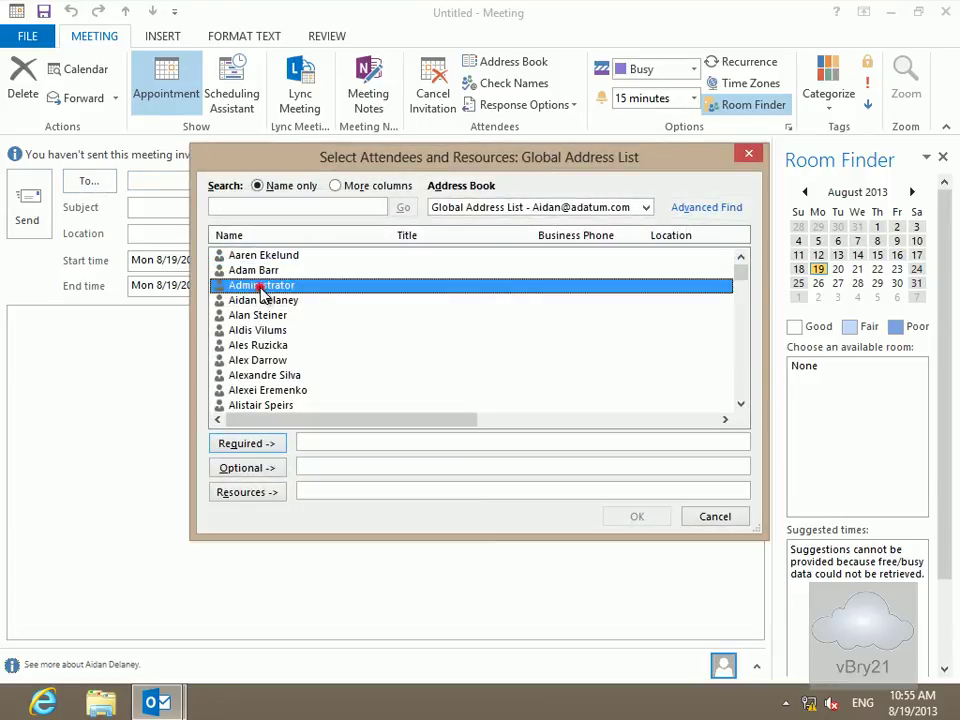
pyautogui.click(262, 450)
pyautogui.click(640, 524)
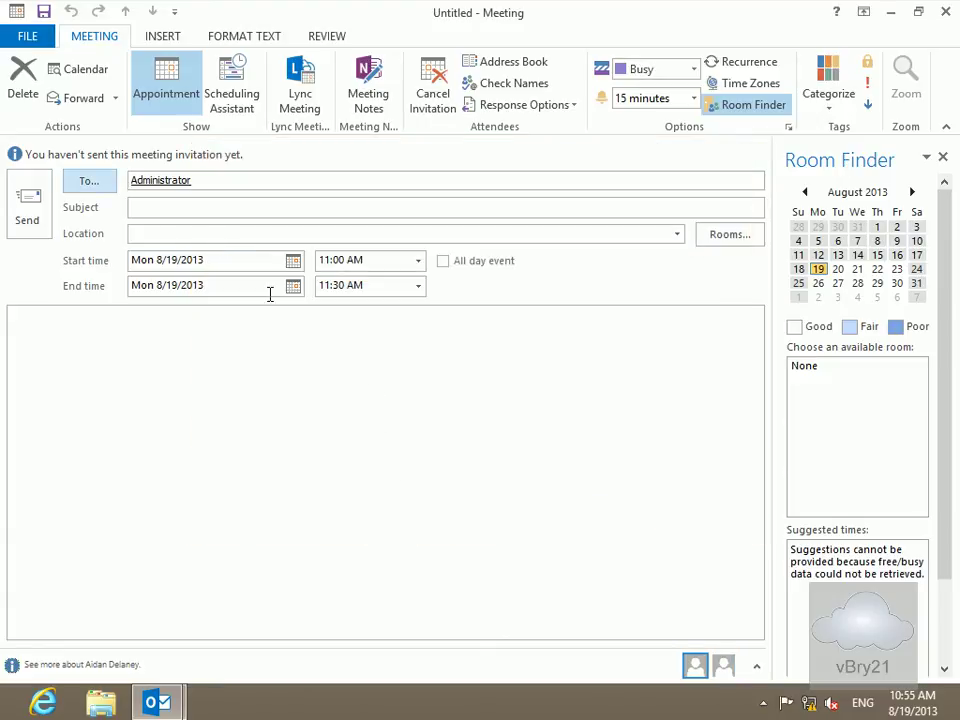
# Enter "Sales Meeting" as the subject of the meeting request
pyautogui.click(178, 209)
pyautogui.click(177, 208)
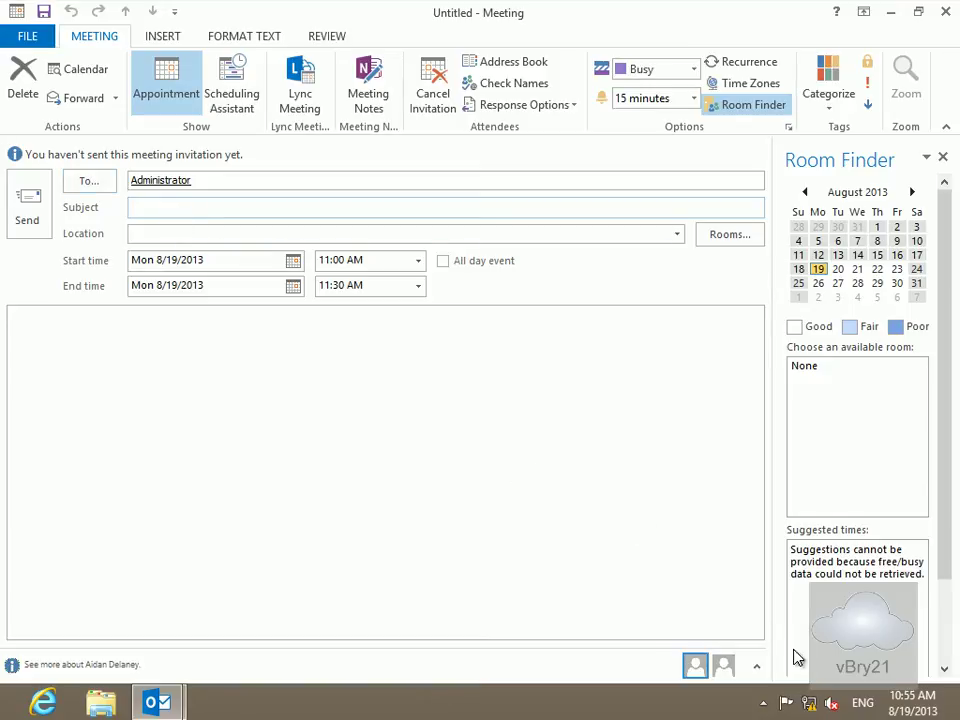
pyautogui.click(139, 208)
pyautogui.write('Sales Meeting')
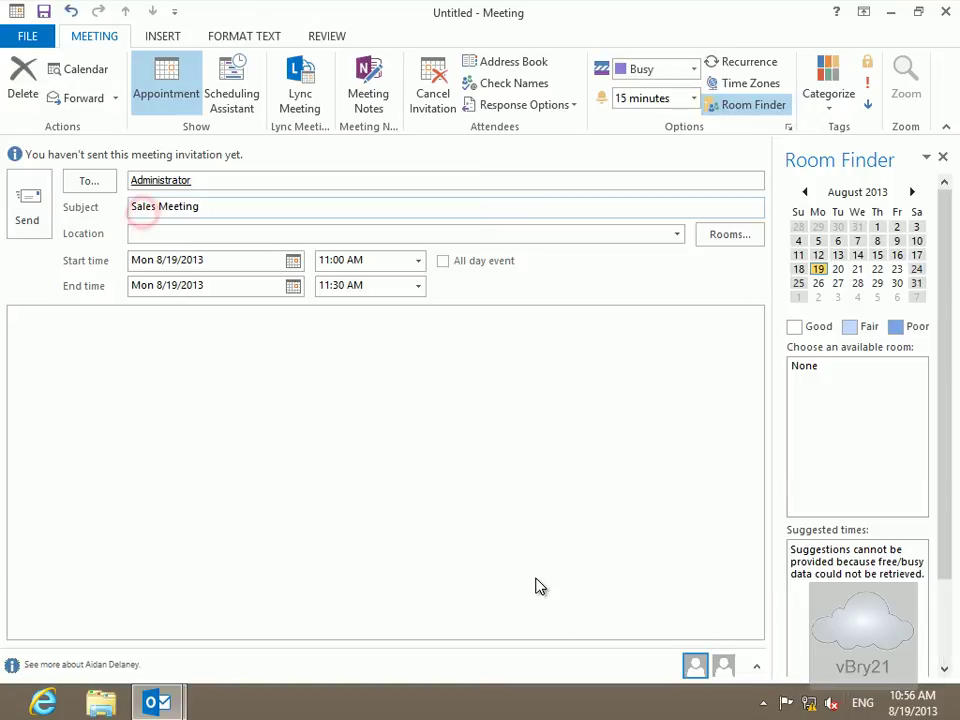
# Add Conference Room 1 from the Global Address List as the room for the Sales Meeting, using the Scheduling Assistant
pyautogui.click(234, 91)
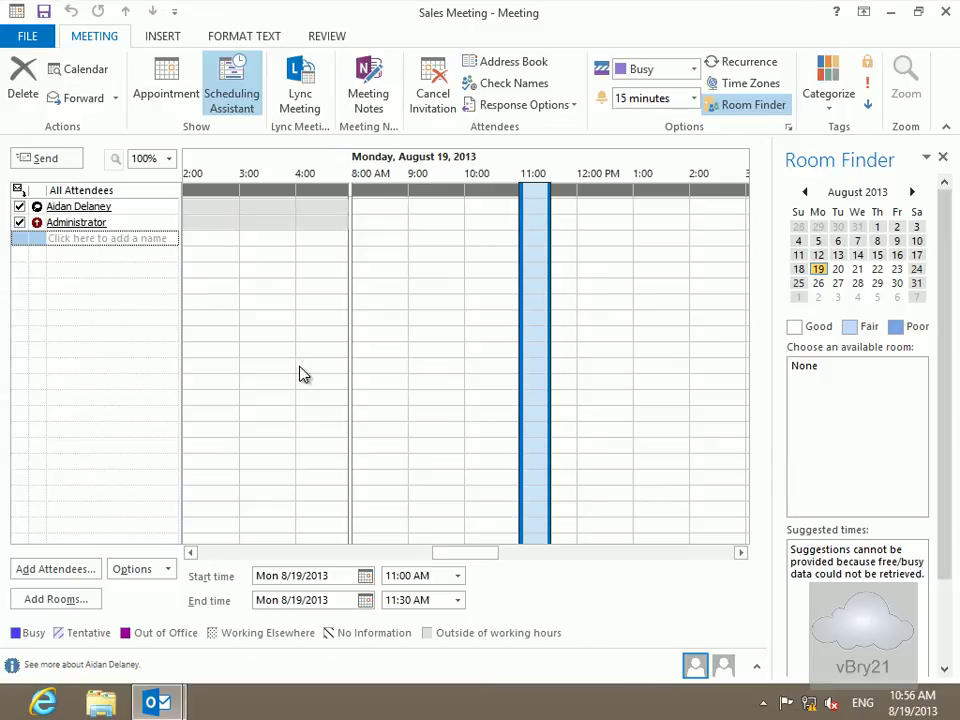
pyautogui.click(66, 600)
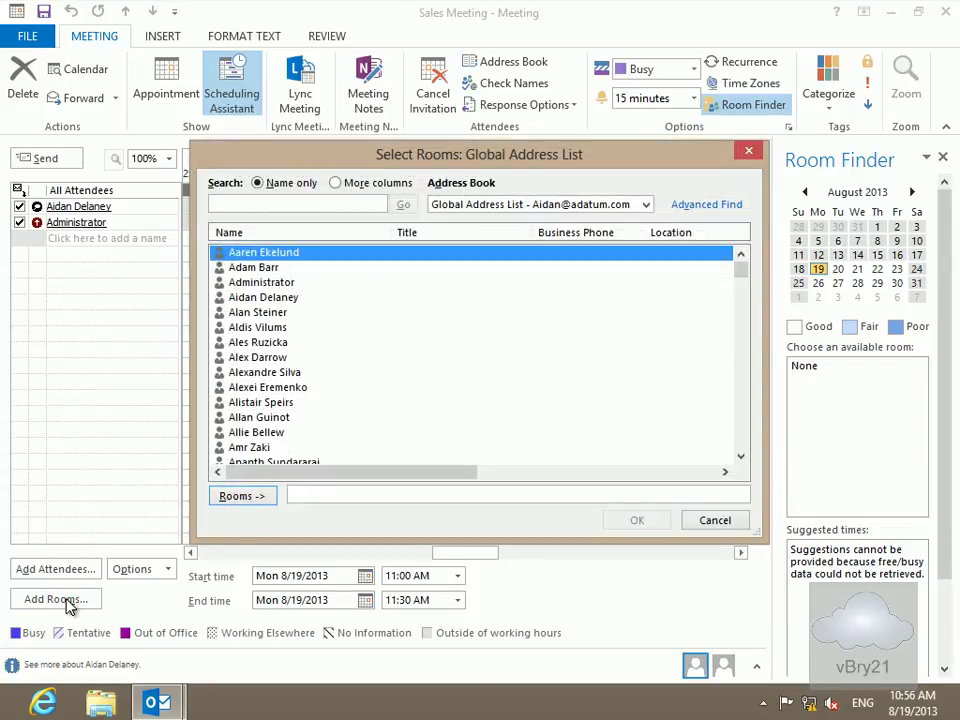
pyautogui.click(741, 456)
pyautogui.click(742, 445)
pyautogui.click(743, 442)
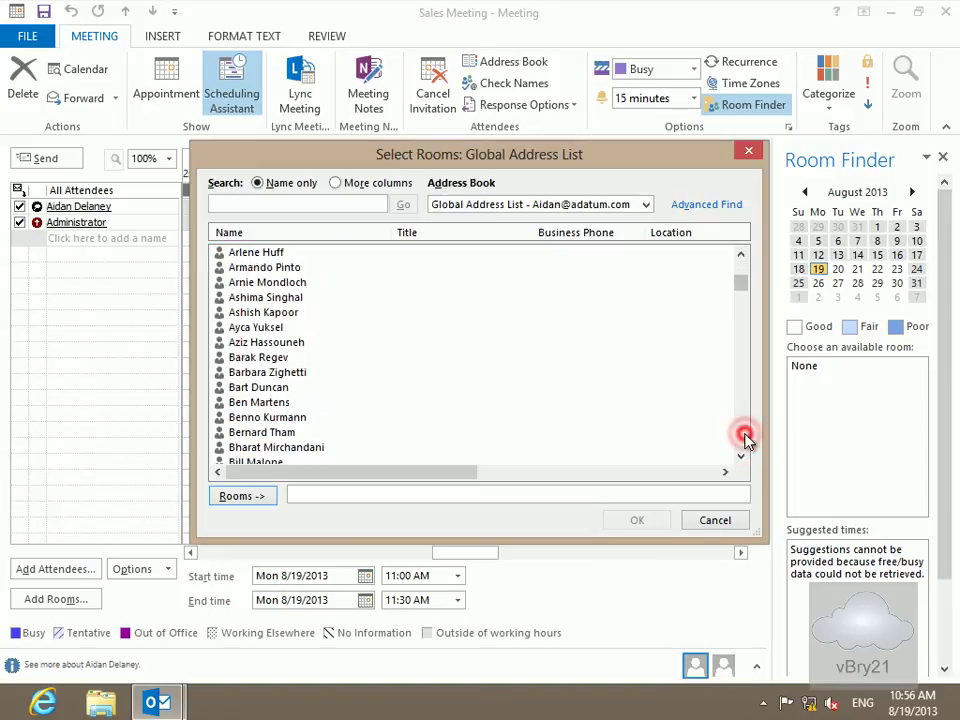
pyautogui.click(744, 441)
pyautogui.click(744, 441)
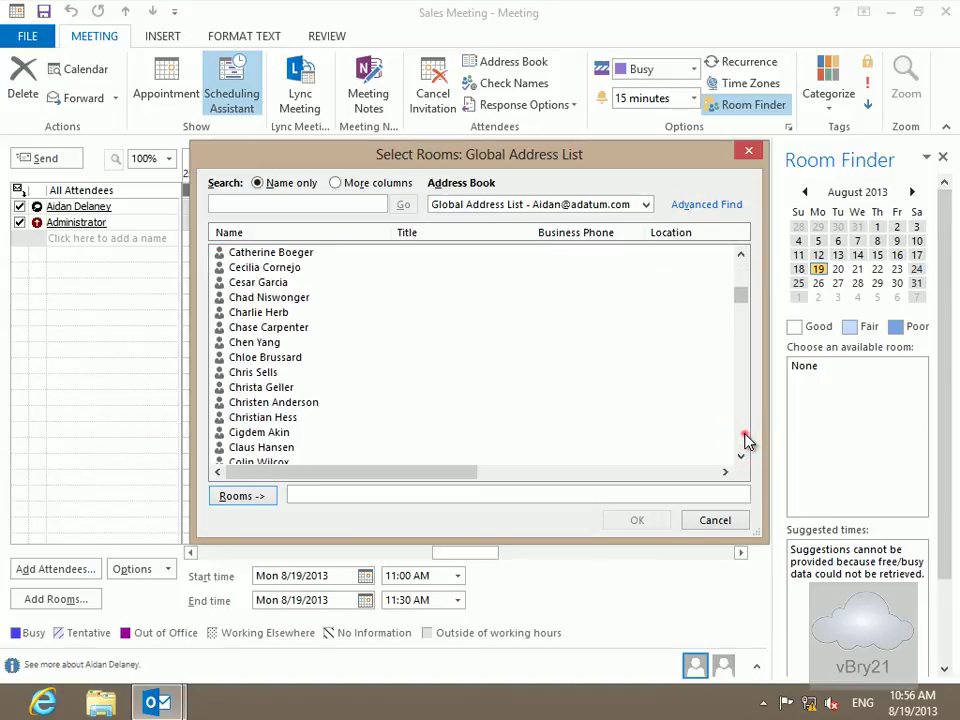
pyautogui.click(746, 440)
pyautogui.click(300, 282)
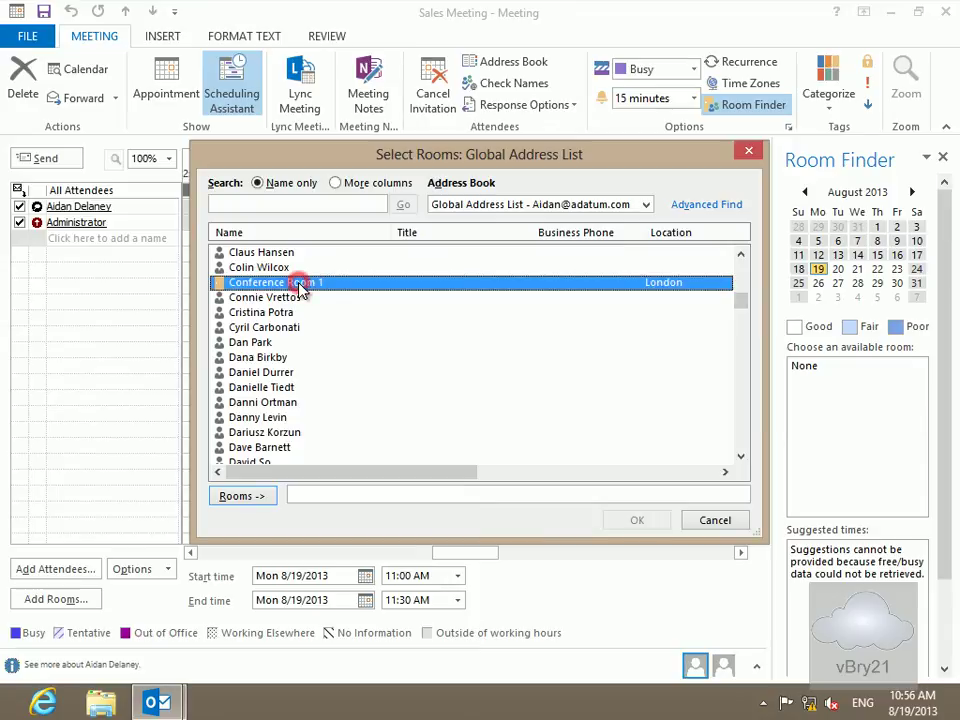
pyautogui.click(252, 497)
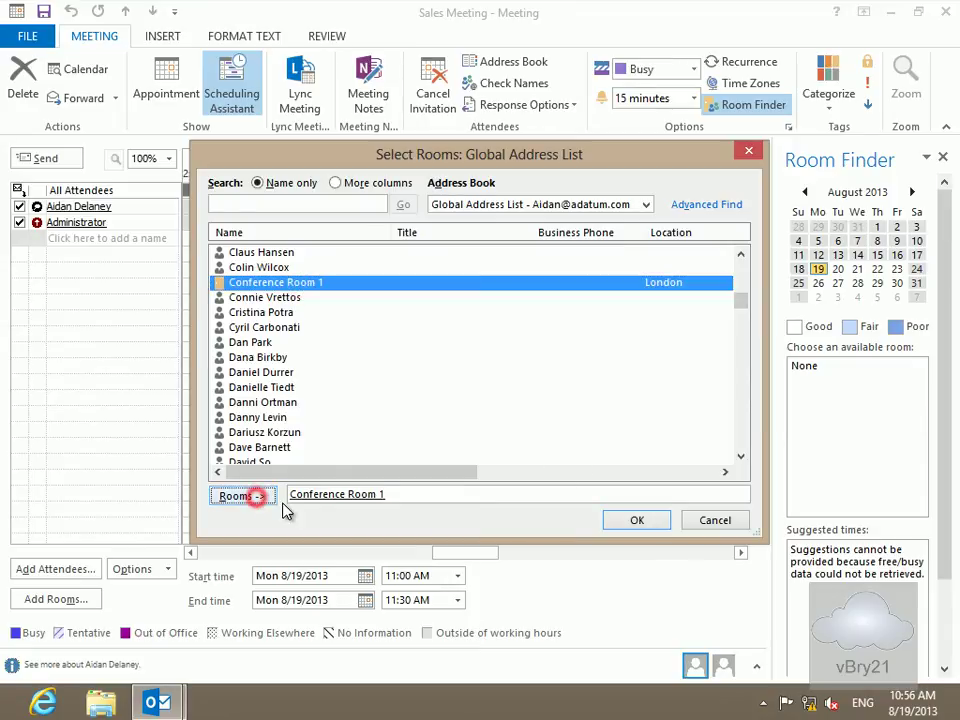
pyautogui.click(645, 522)
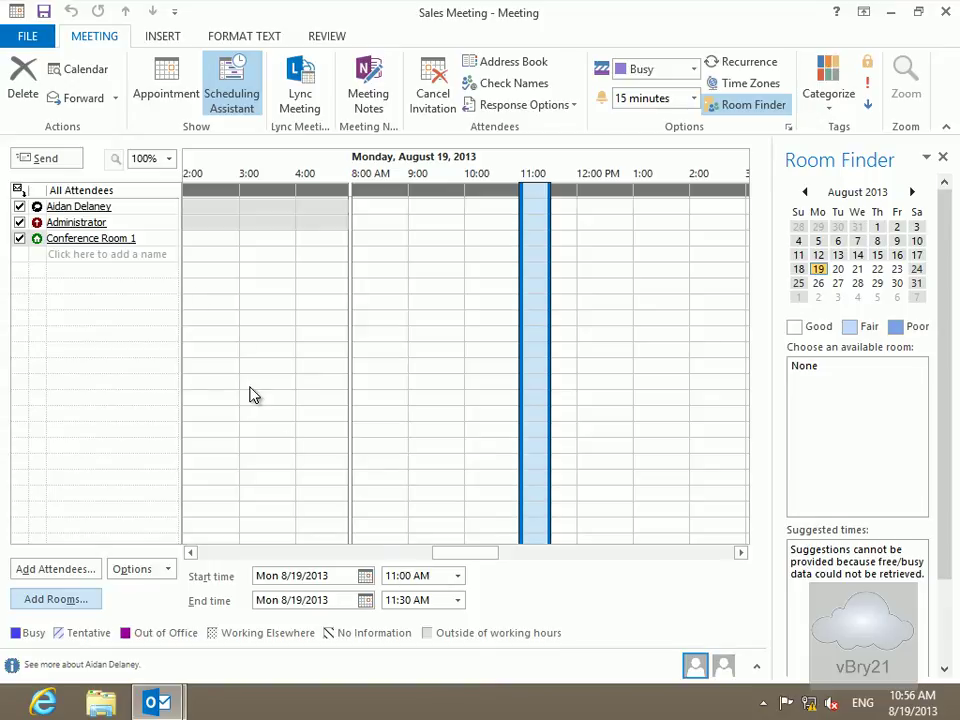
# Return to the appointment details, send the Sales Meeting request, and close the meeting reminder
pyautogui.click(165, 80)
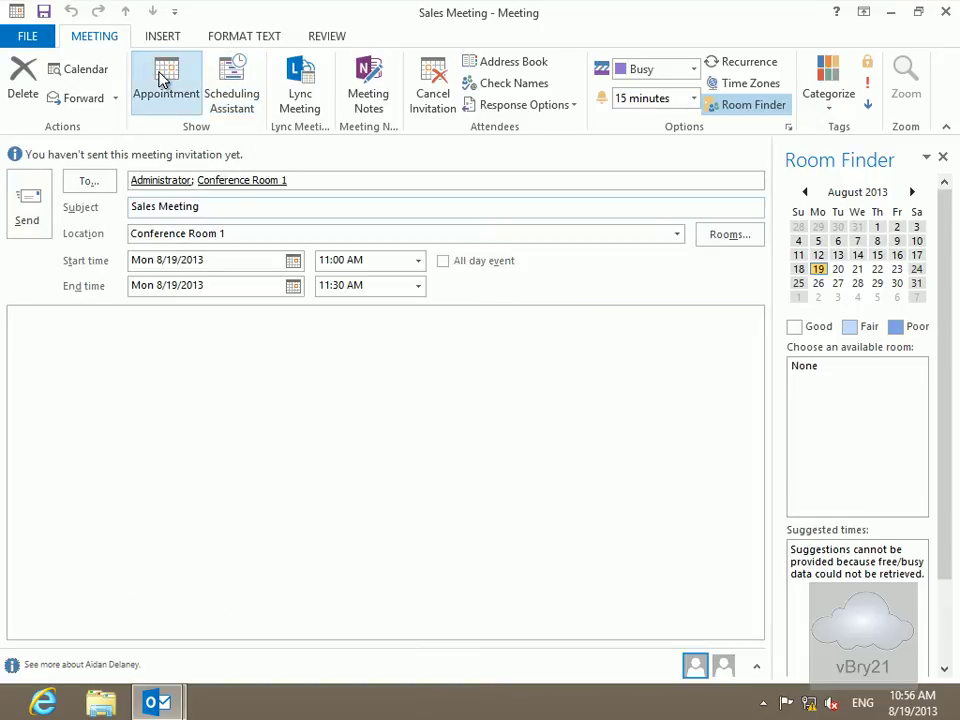
pyautogui.click(30, 192)
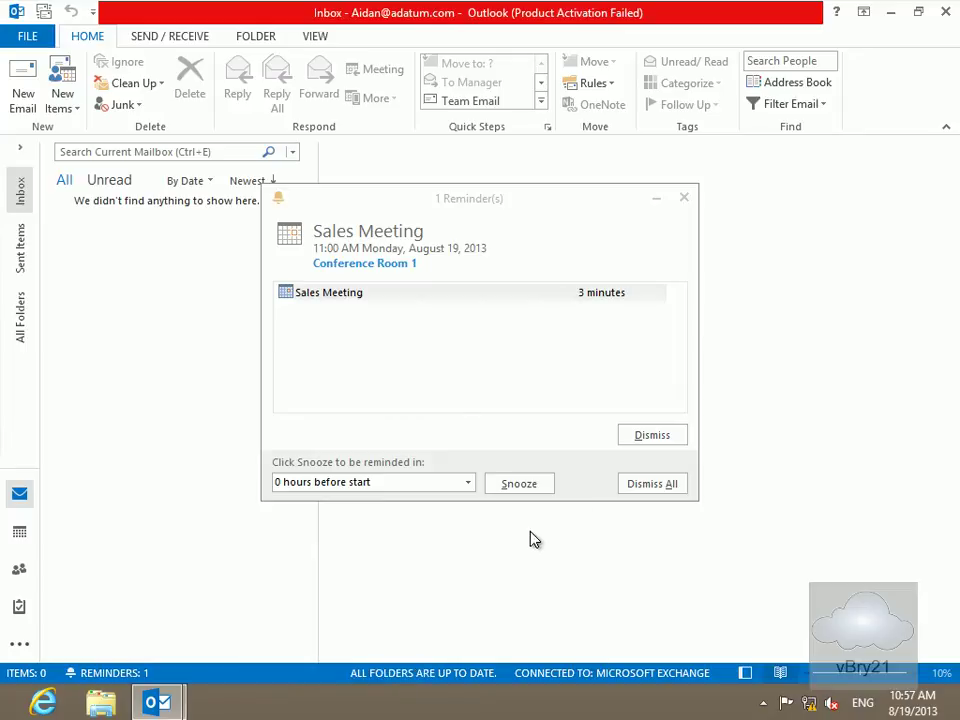
pyautogui.click(686, 199)
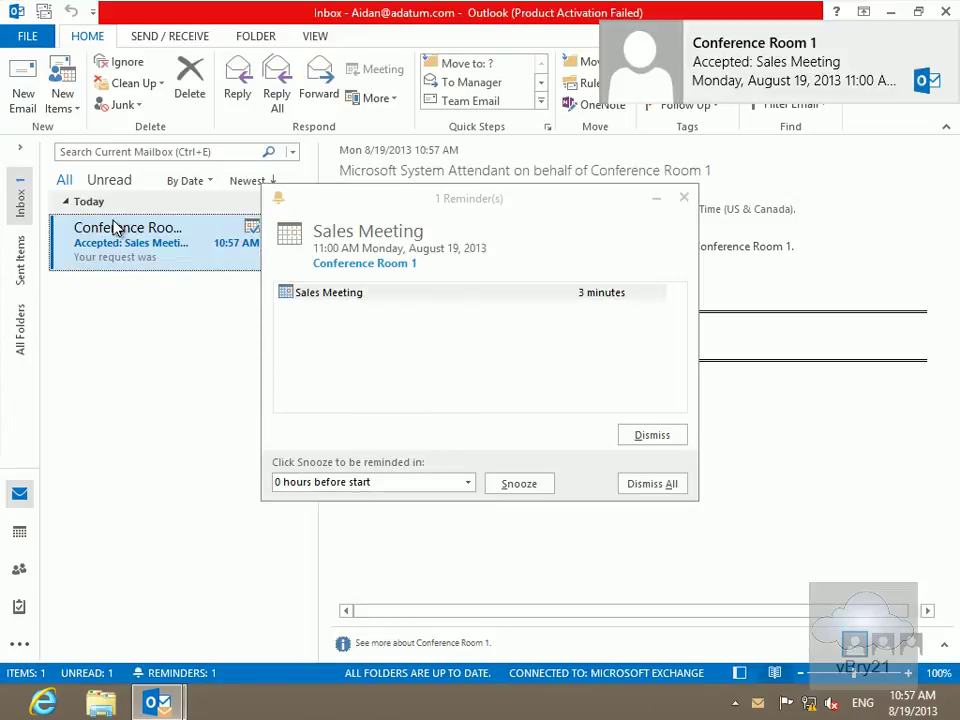
pyautogui.click(686, 203)
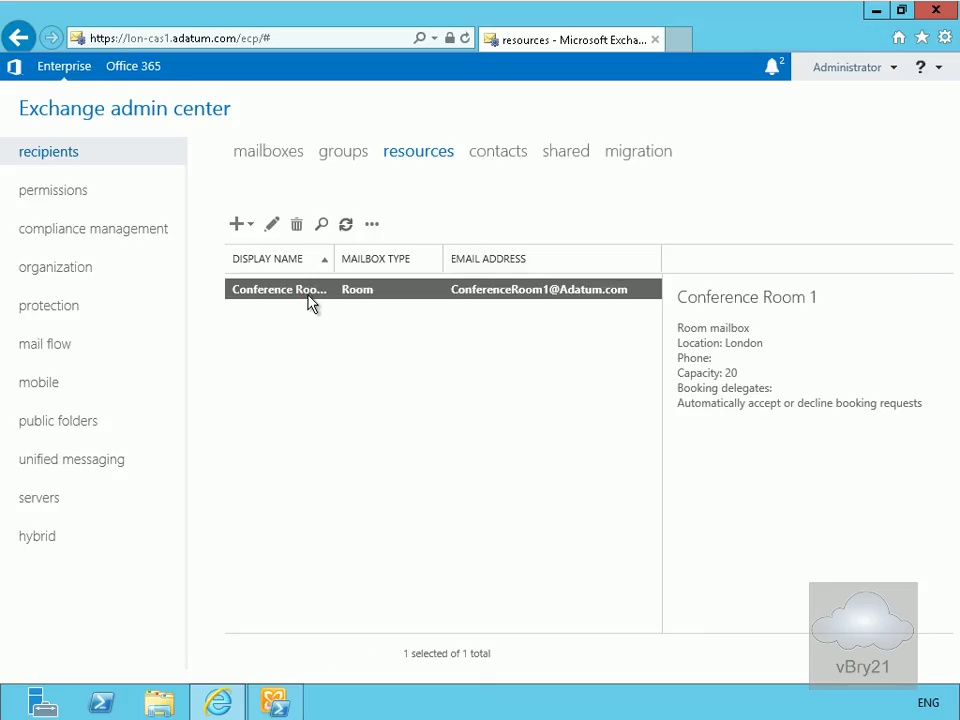
# In the Exchange admin center, open the Conference Room 1 mailbox and have selected delegates accept or decline its booking requests
pyautogui.doubleClick(310, 302)
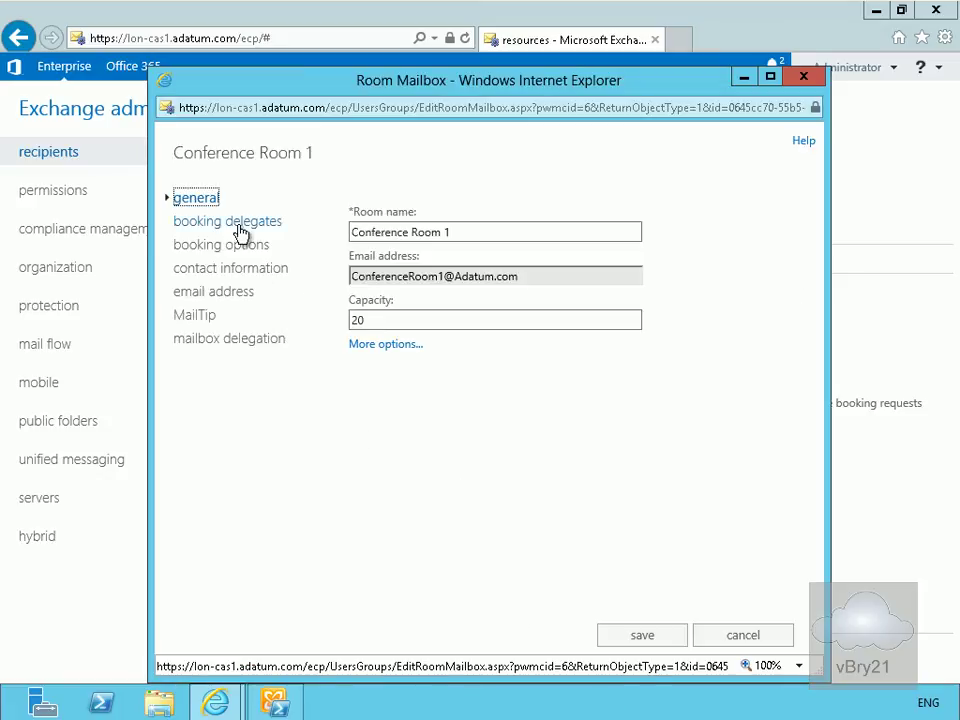
pyautogui.click(240, 224)
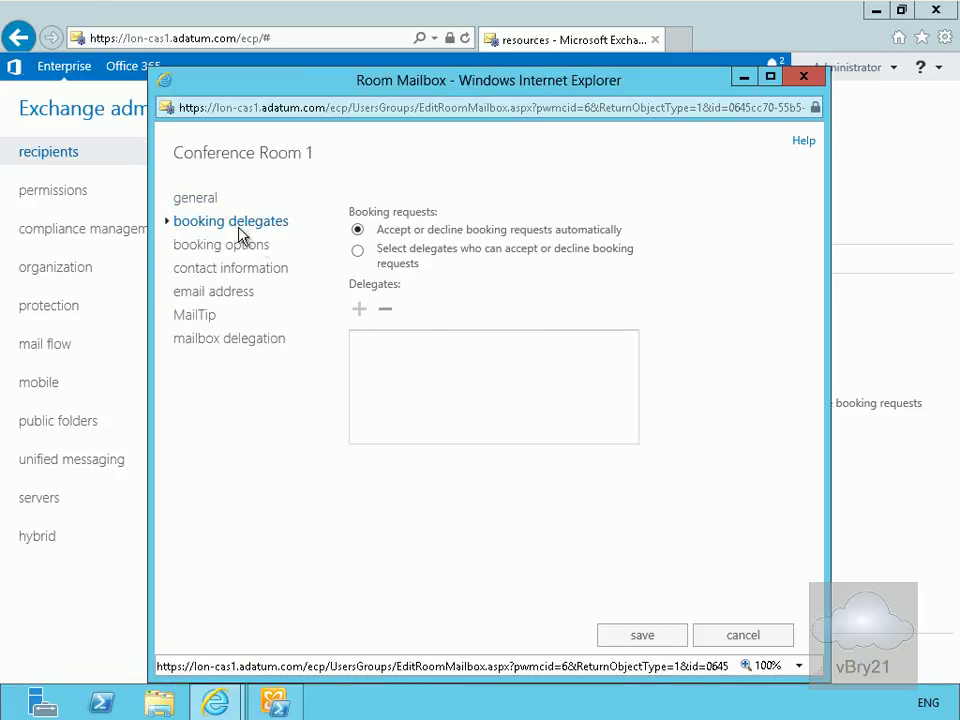
pyautogui.click(358, 251)
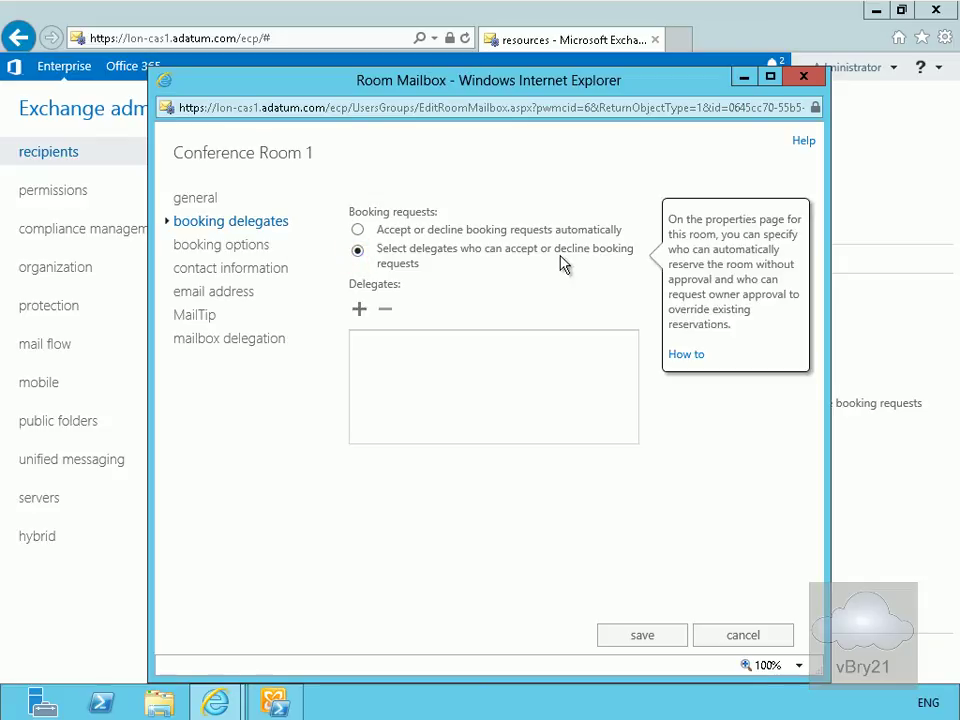
# Add one user from the directory as the room's booking delegate and save the mailbox changes
pyautogui.click(359, 310)
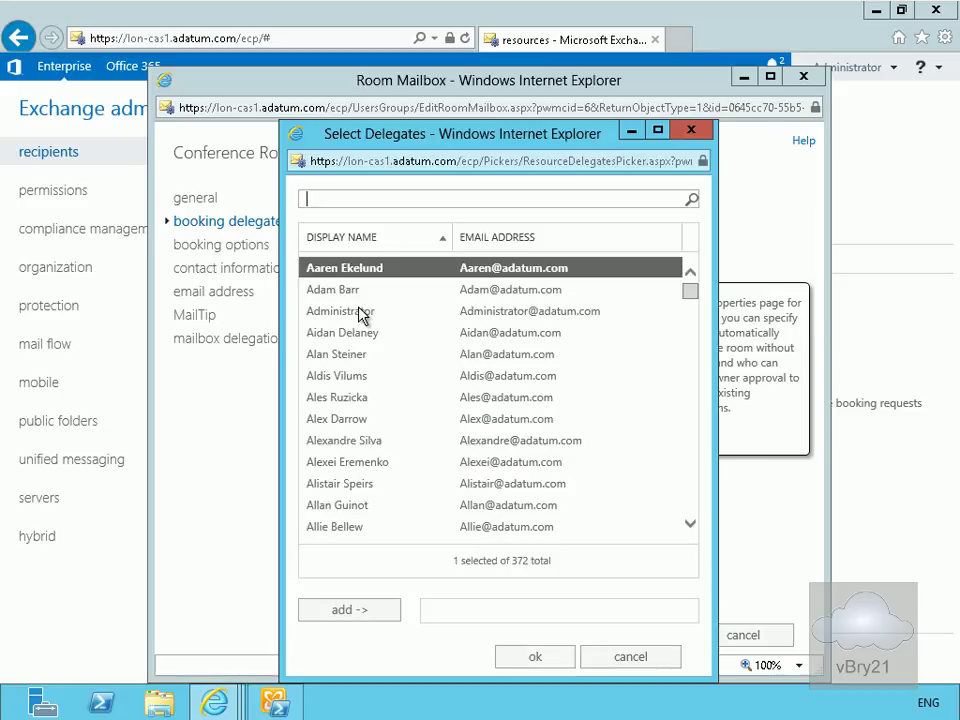
pyautogui.click(692, 524)
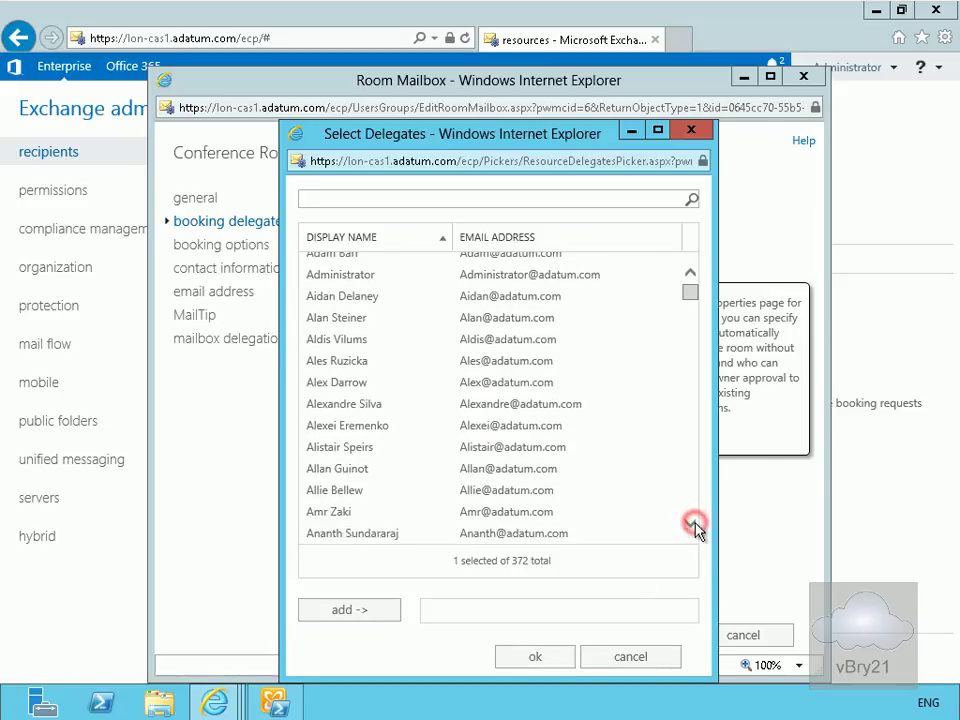
pyautogui.click(375, 517)
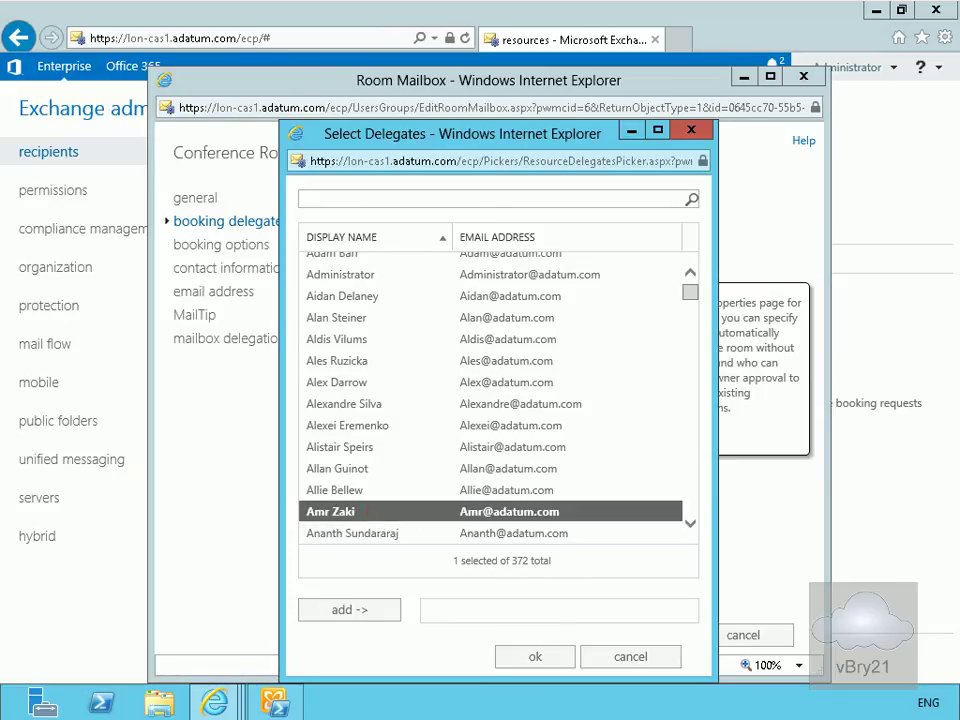
pyautogui.click(371, 614)
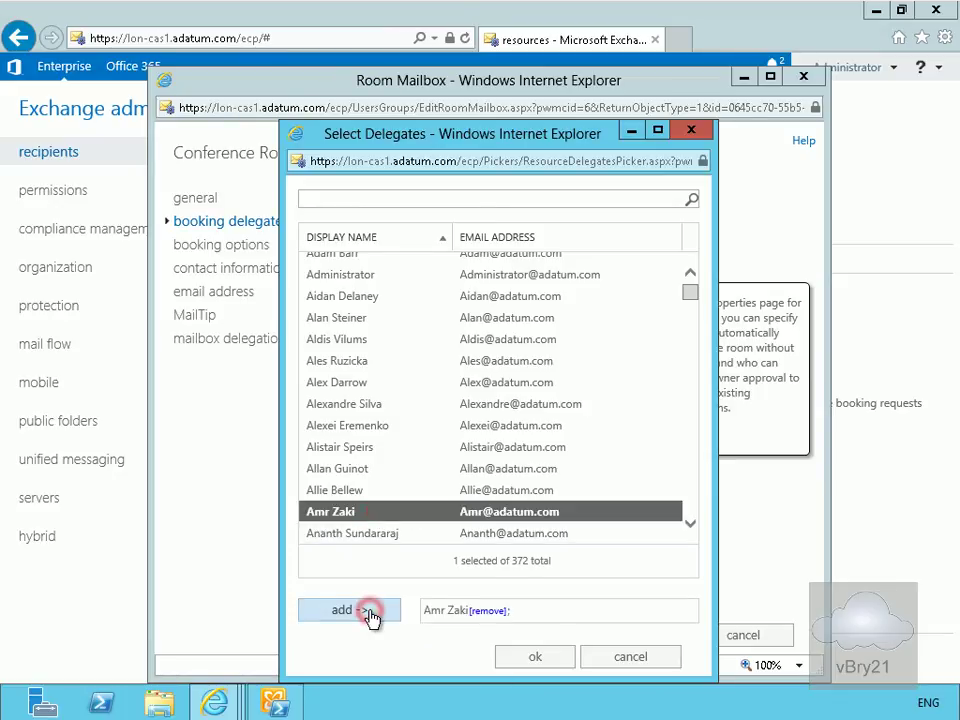
pyautogui.click(548, 661)
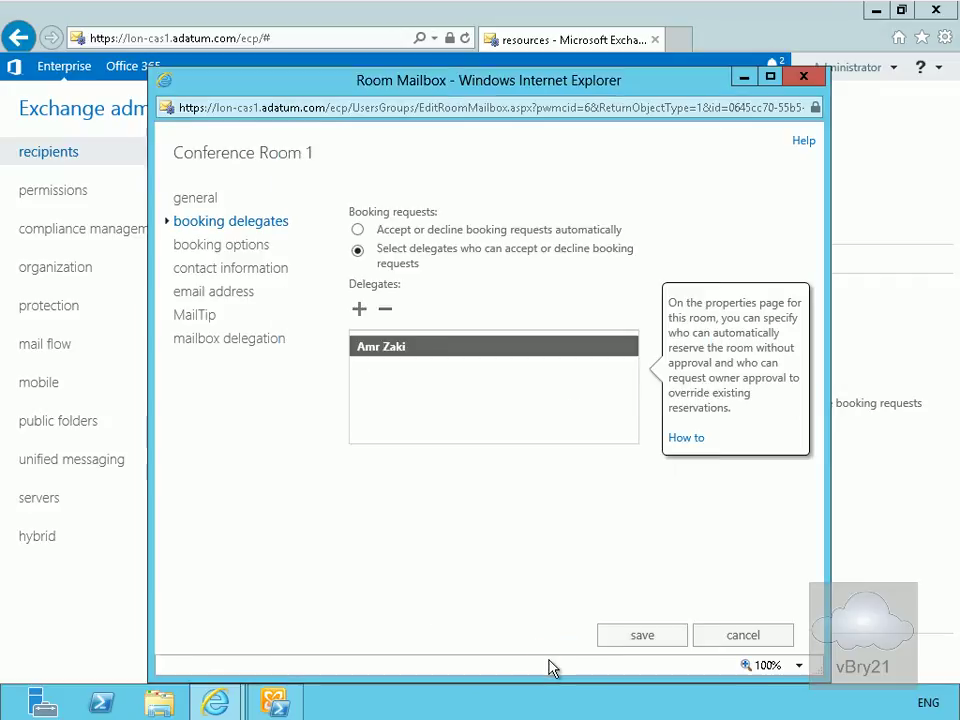
pyautogui.click(640, 636)
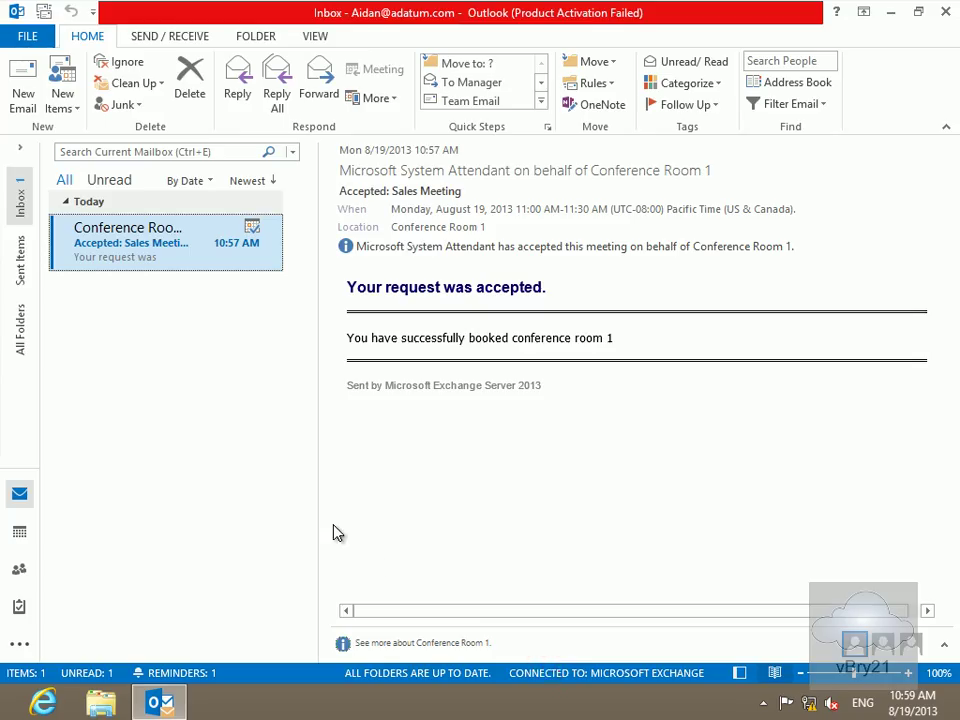
# Switch to Outlook and create another meeting request with Administrator as a required attendee and a 12:00 PM start time
pyautogui.click(78, 110)
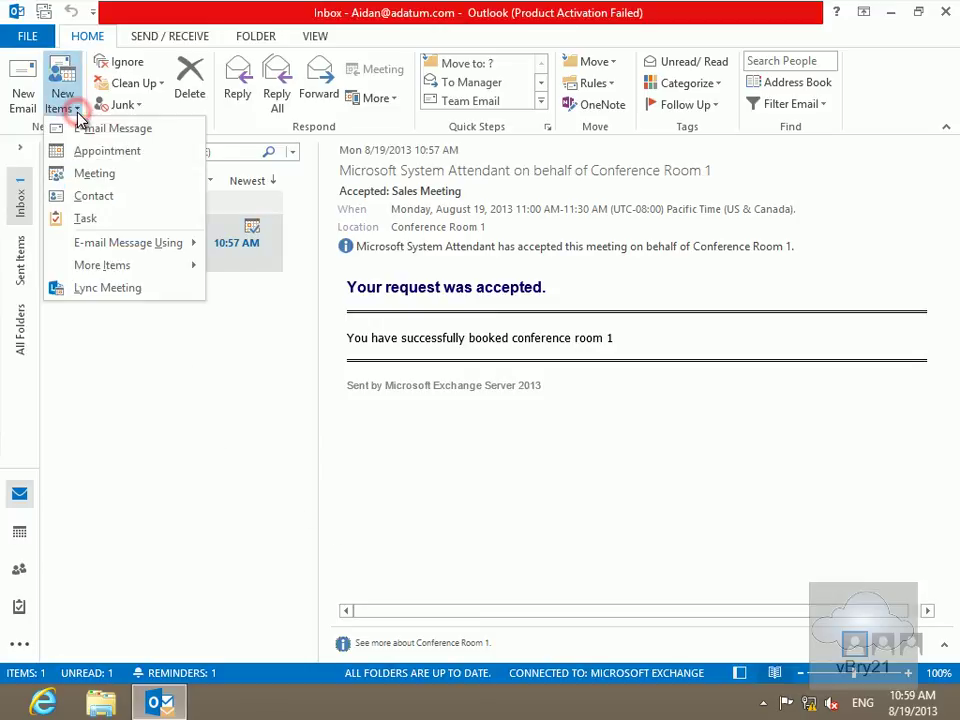
pyautogui.click(92, 176)
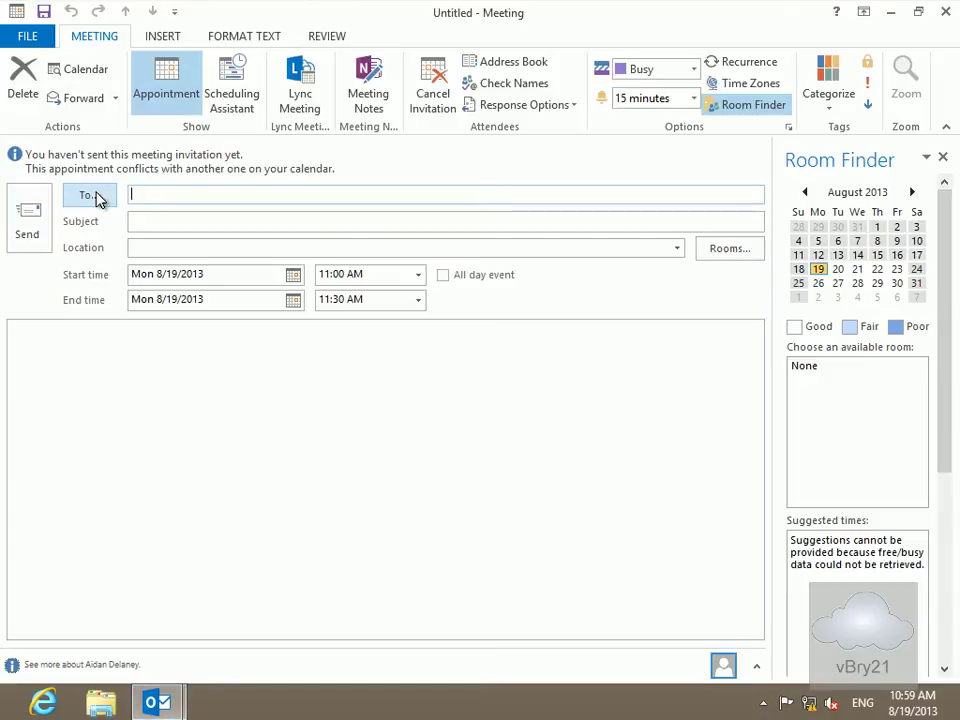
pyautogui.click(96, 198)
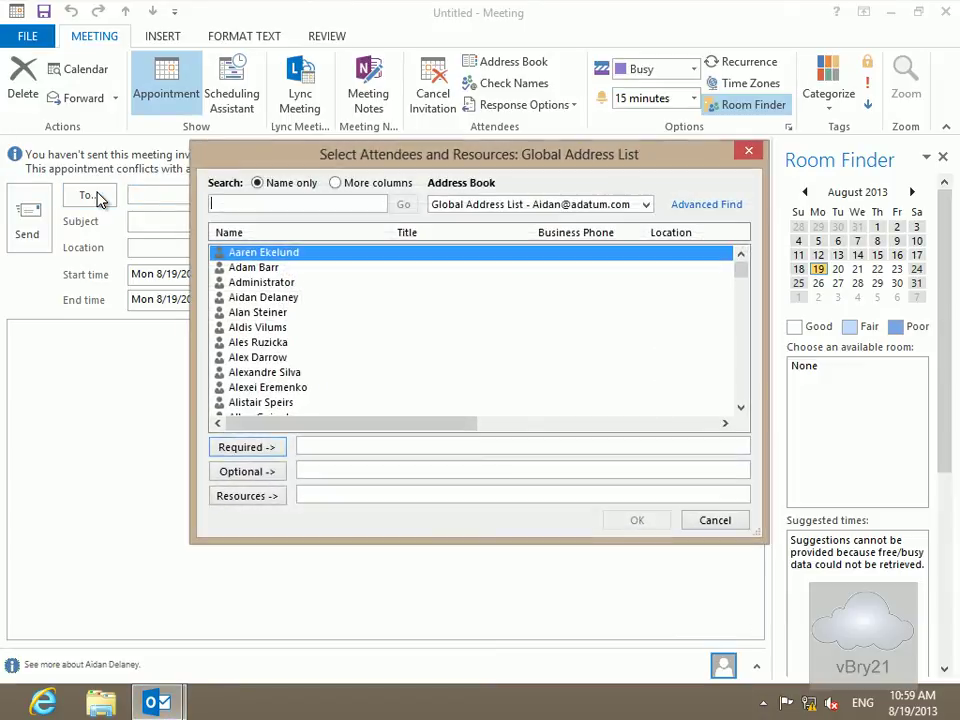
pyautogui.click(240, 282)
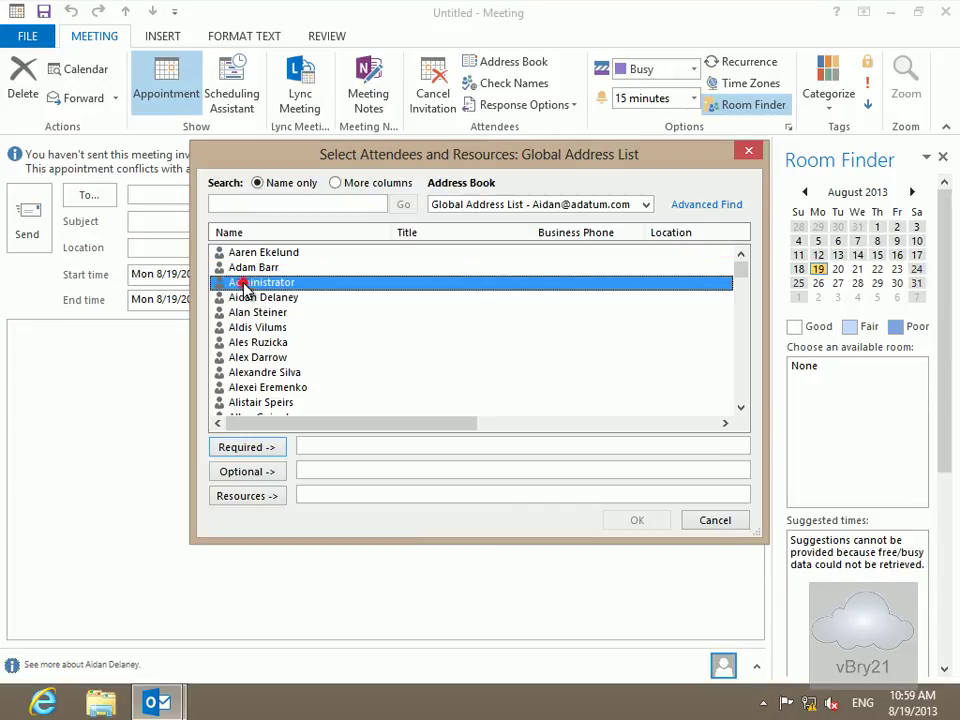
pyautogui.click(265, 452)
pyautogui.click(618, 520)
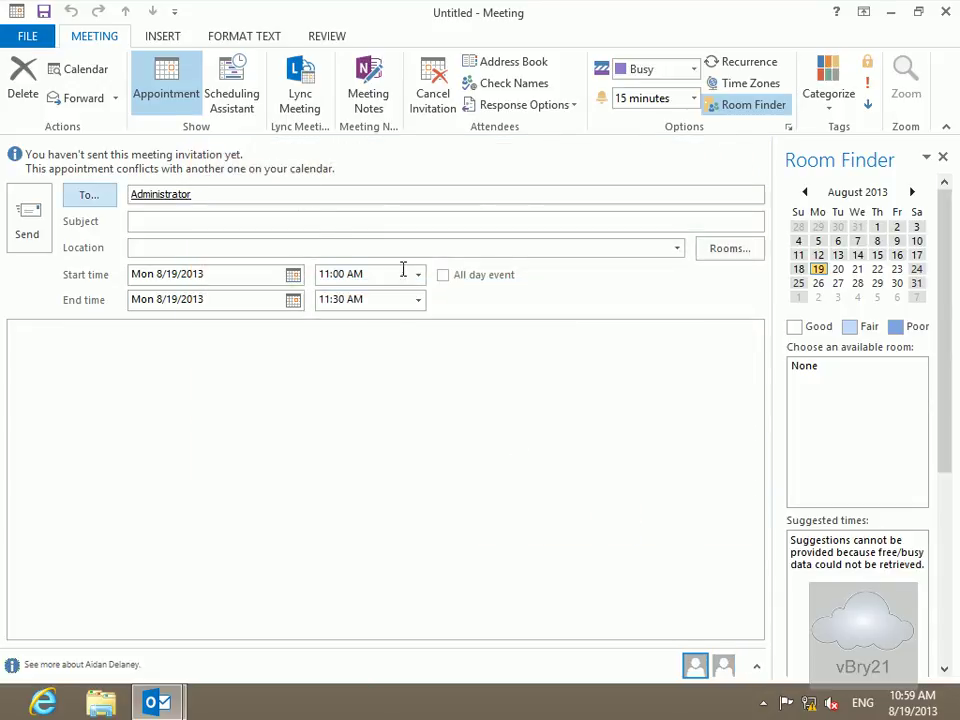
pyautogui.click(417, 281)
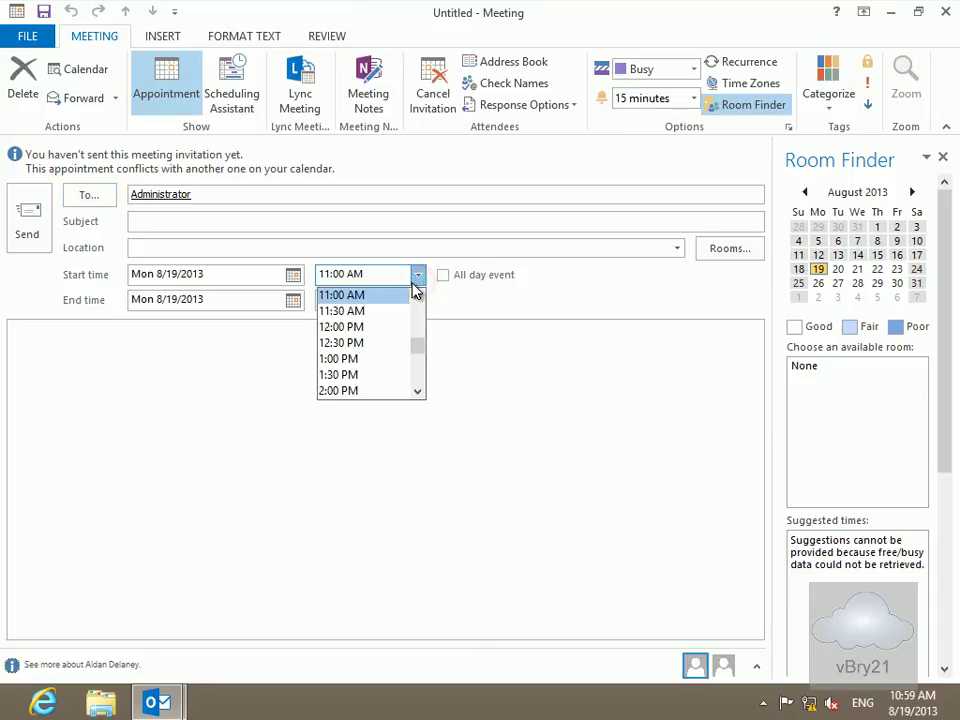
pyautogui.click(390, 332)
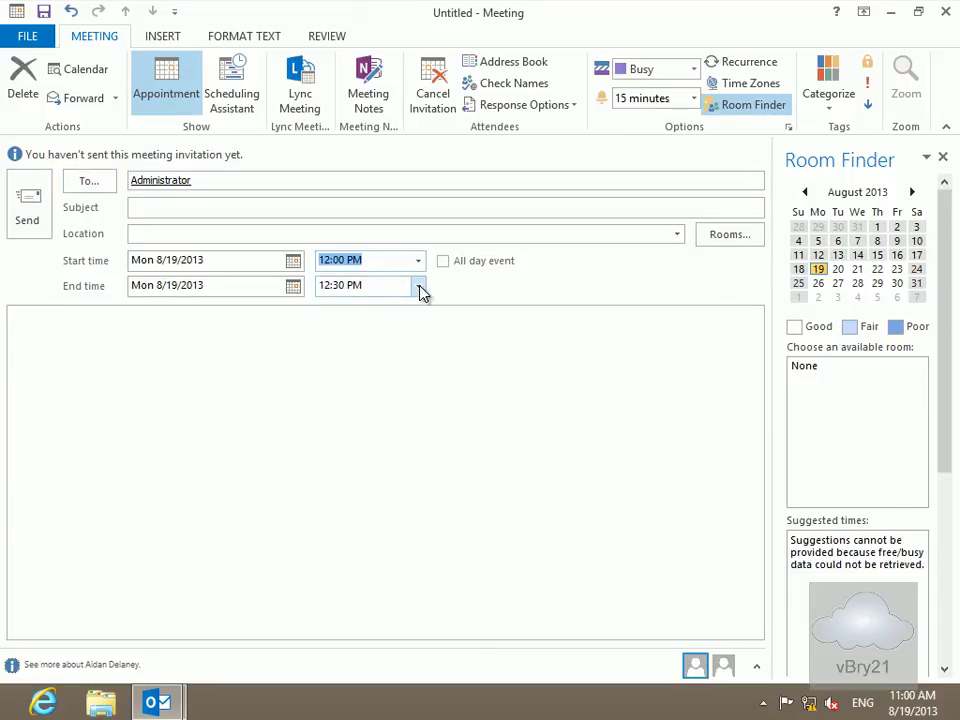
# Add Conference Room 1 as the room for the 12:00 PM meeting, using the Scheduling Assistant
pyautogui.click(240, 104)
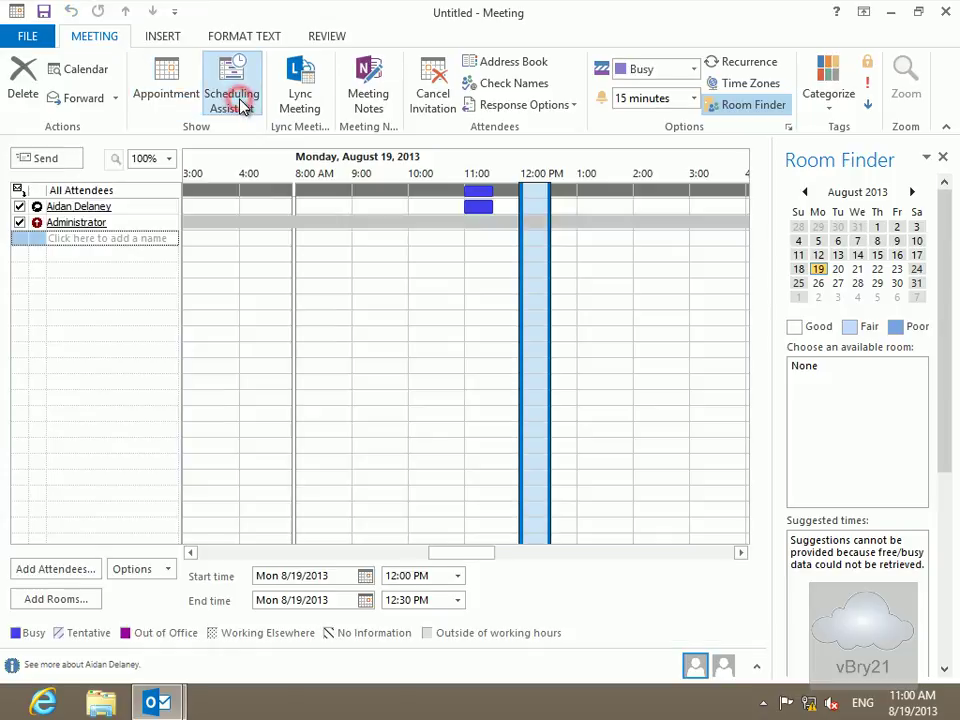
pyautogui.click(90, 601)
pyautogui.click(741, 417)
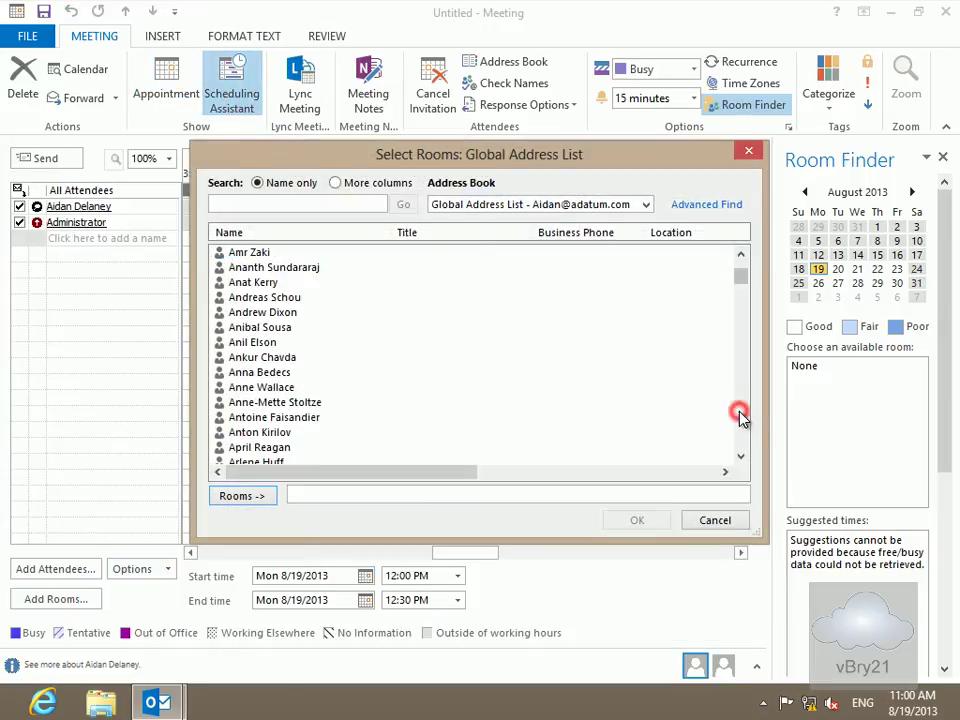
pyautogui.click(741, 417)
pyautogui.click(741, 417)
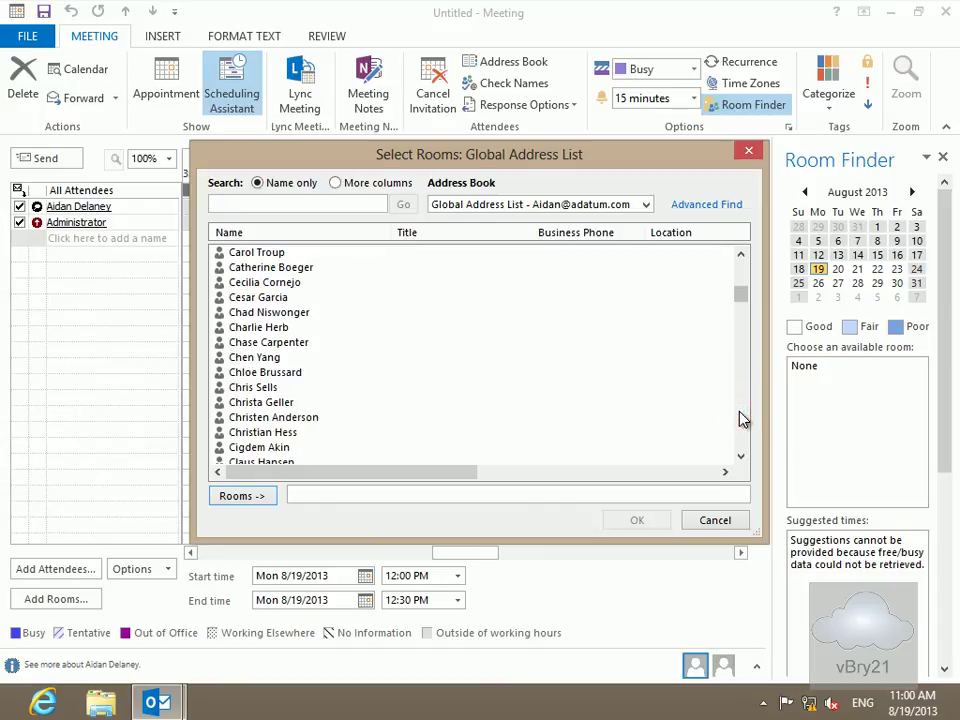
pyautogui.click(740, 414)
pyautogui.click(284, 297)
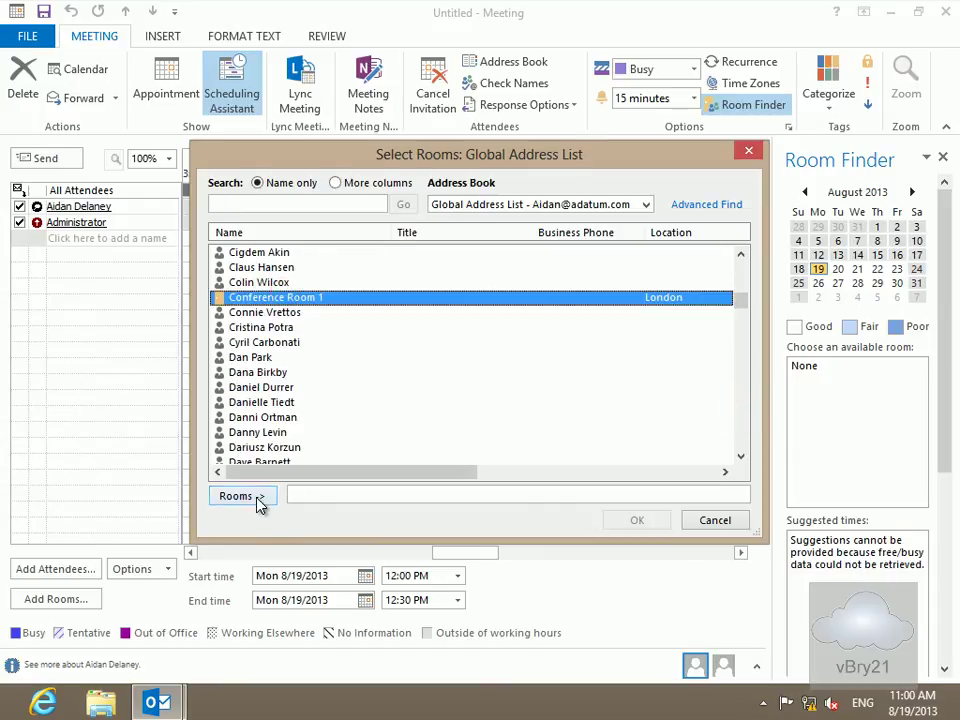
pyautogui.click(254, 496)
pyautogui.click(614, 522)
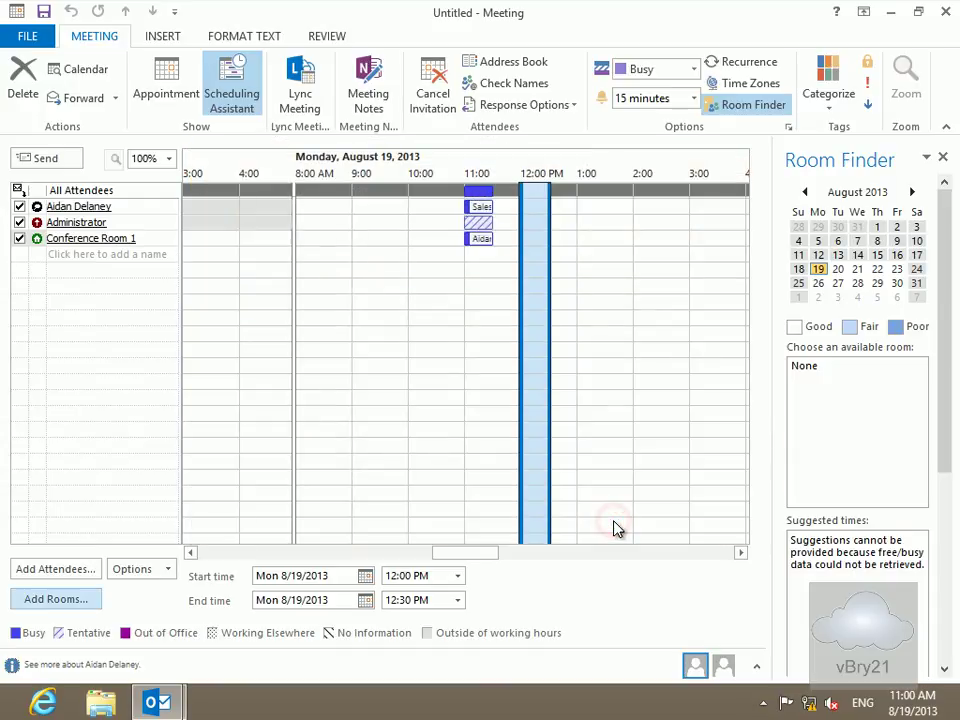
# Return to the appointment details and send the 12:00 PM meeting request without a subject
pyautogui.click(151, 95)
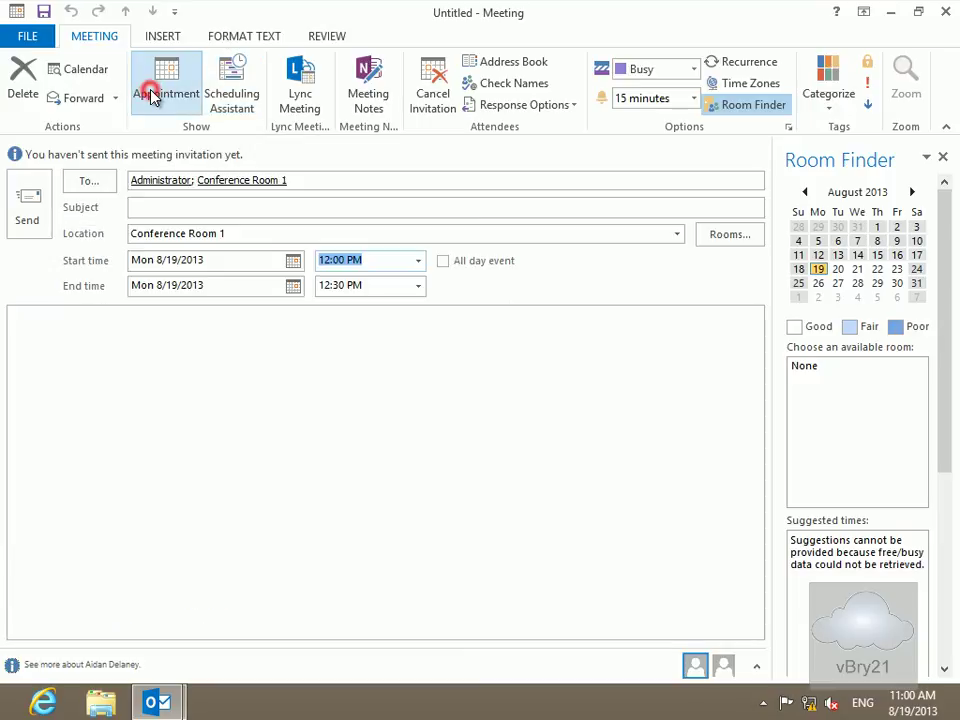
pyautogui.click(38, 200)
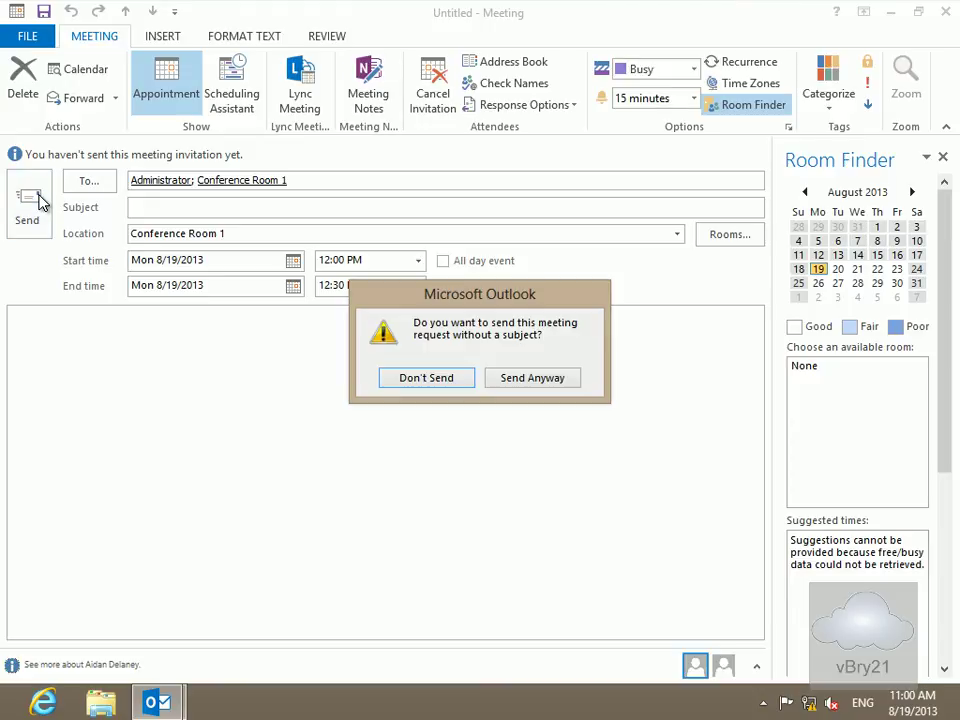
pyautogui.click(512, 381)
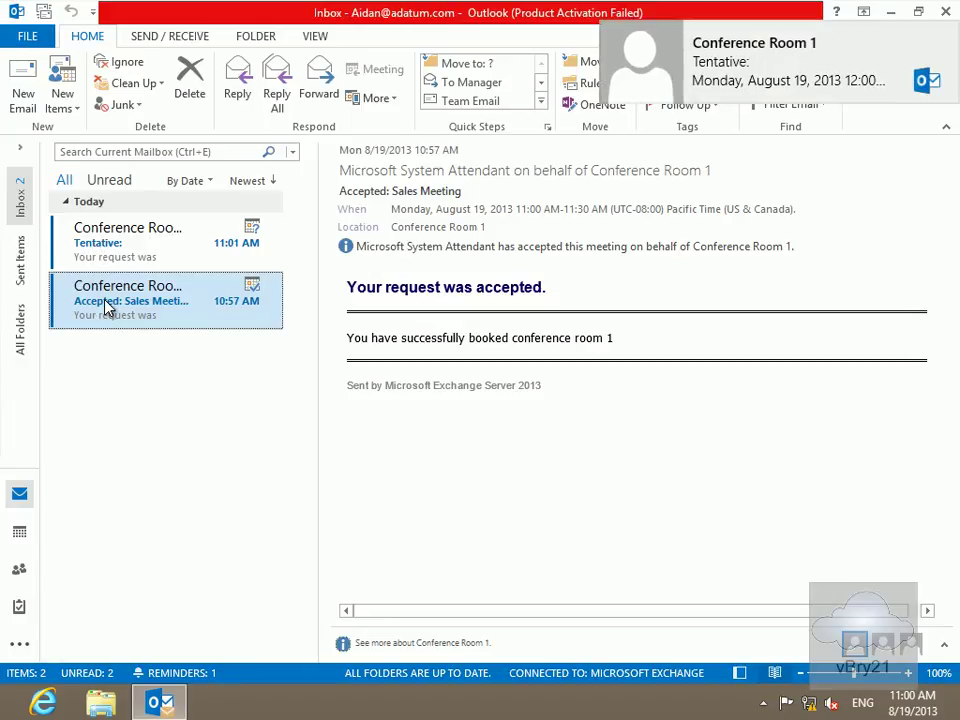
# View Conference Room 1's tentative reply, and sign in to Outlook Web App with the booking delegate's account
pyautogui.click(108, 232)
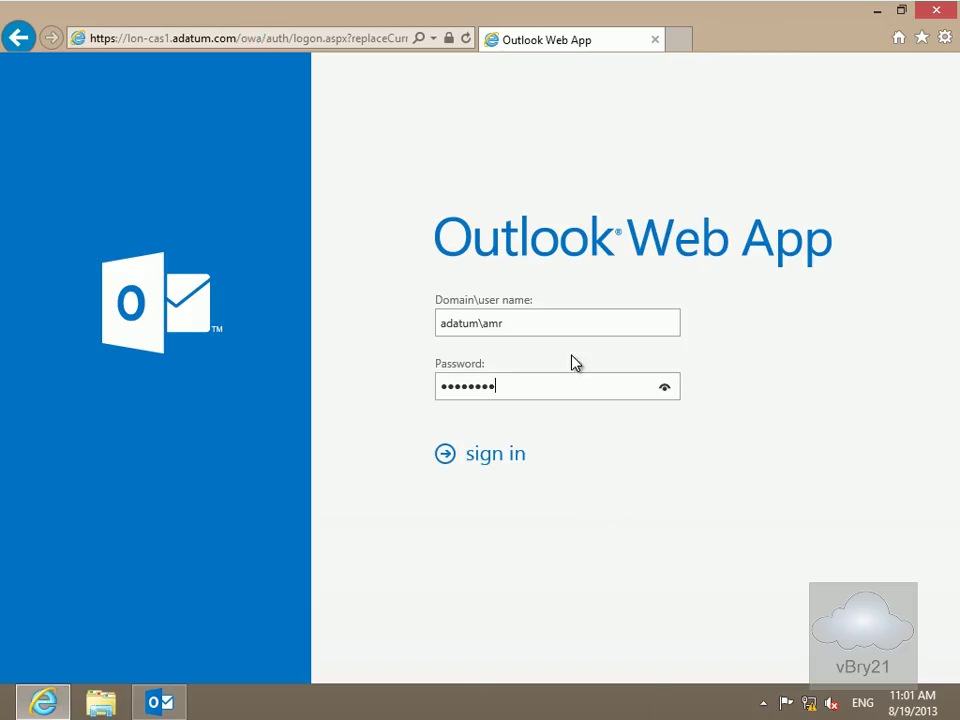
pyautogui.click(508, 459)
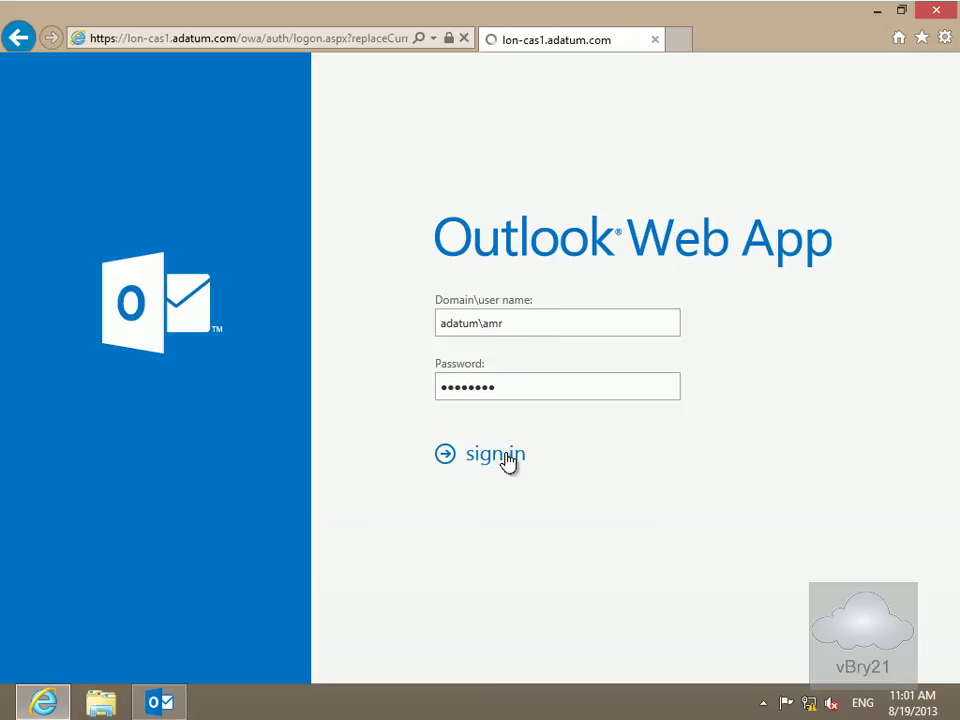
pyautogui.click(497, 458)
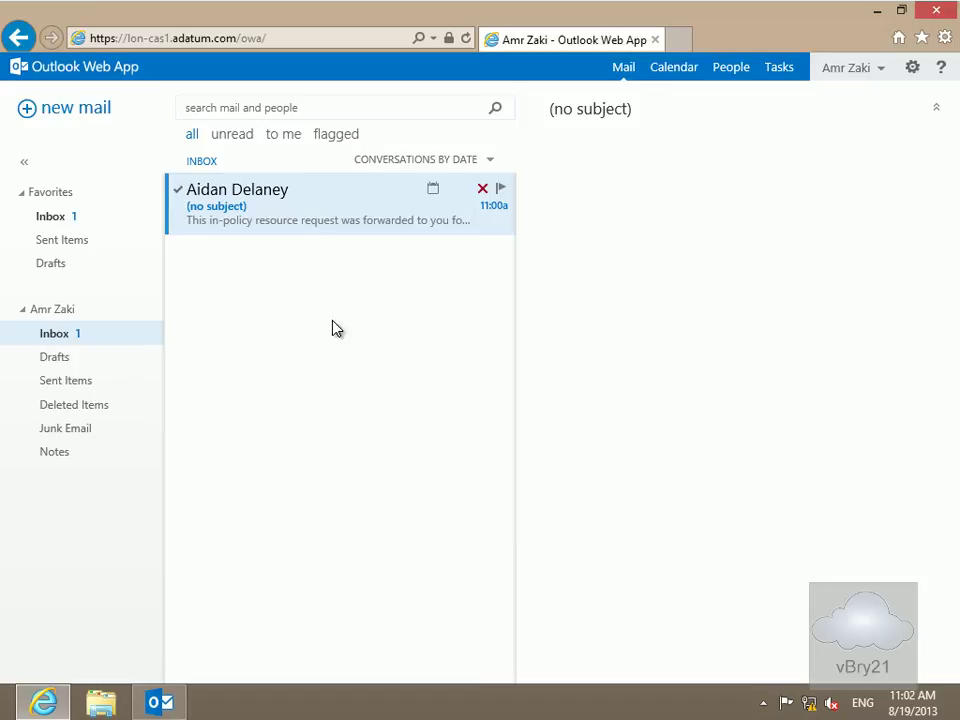
# Accept the forwarded 12:00 PM Conference Room 1 request, sending the response immediately, and close the browser to return to Outlook
pyautogui.click(284, 200)
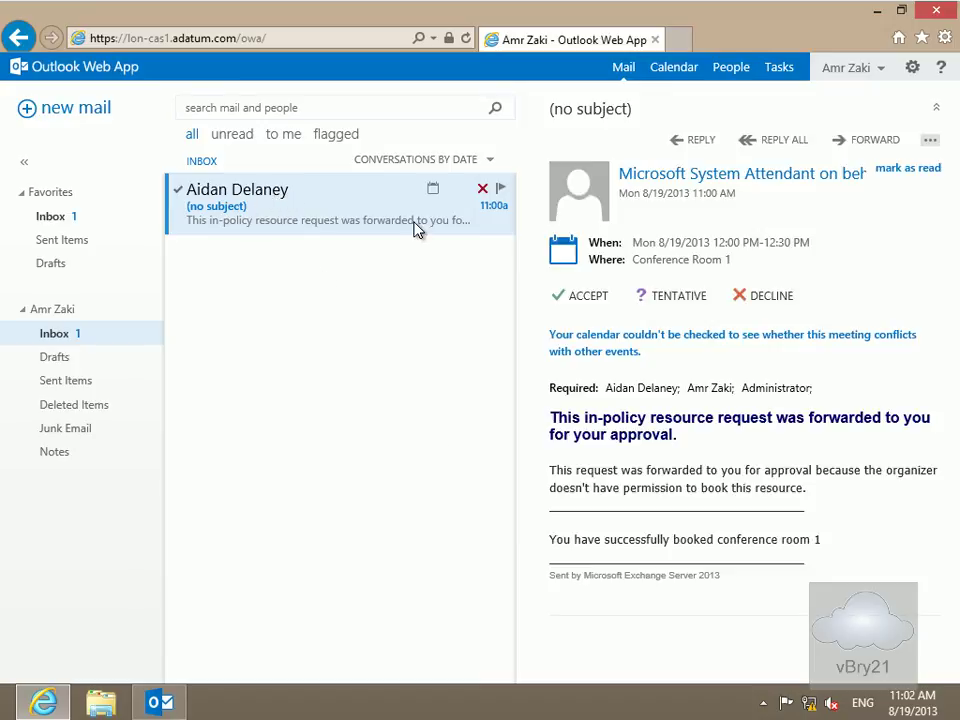
pyautogui.click(589, 297)
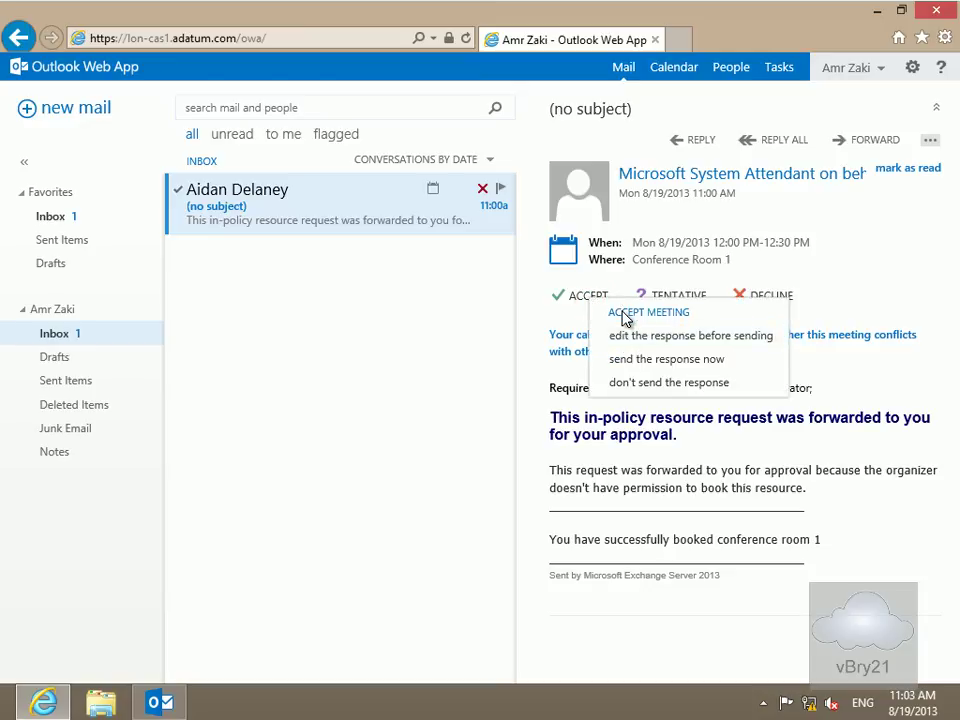
pyautogui.click(632, 360)
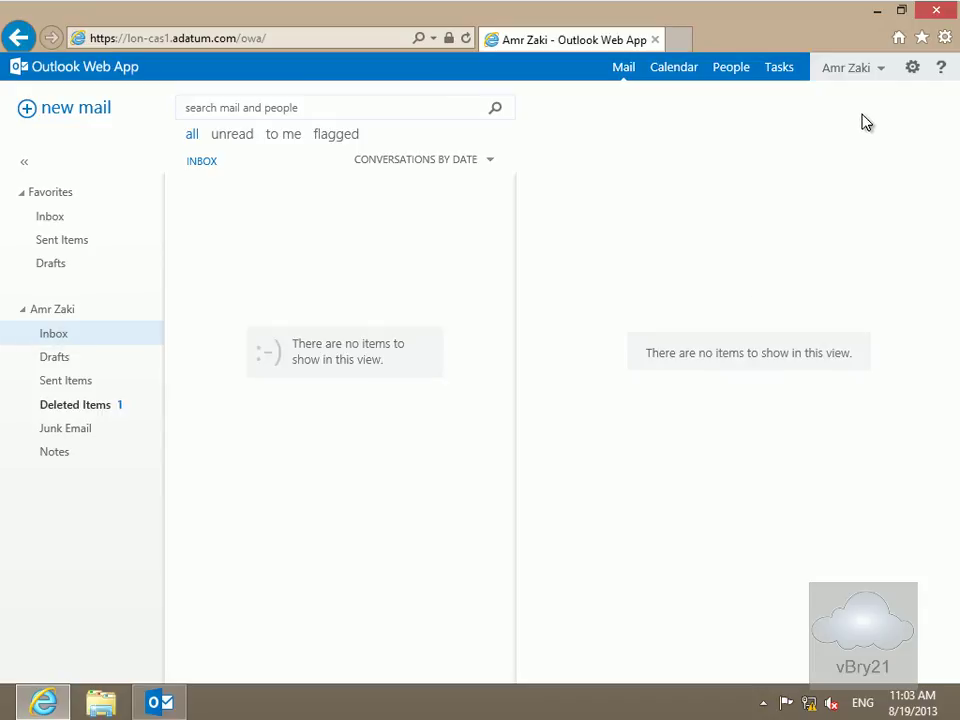
pyautogui.click(937, 14)
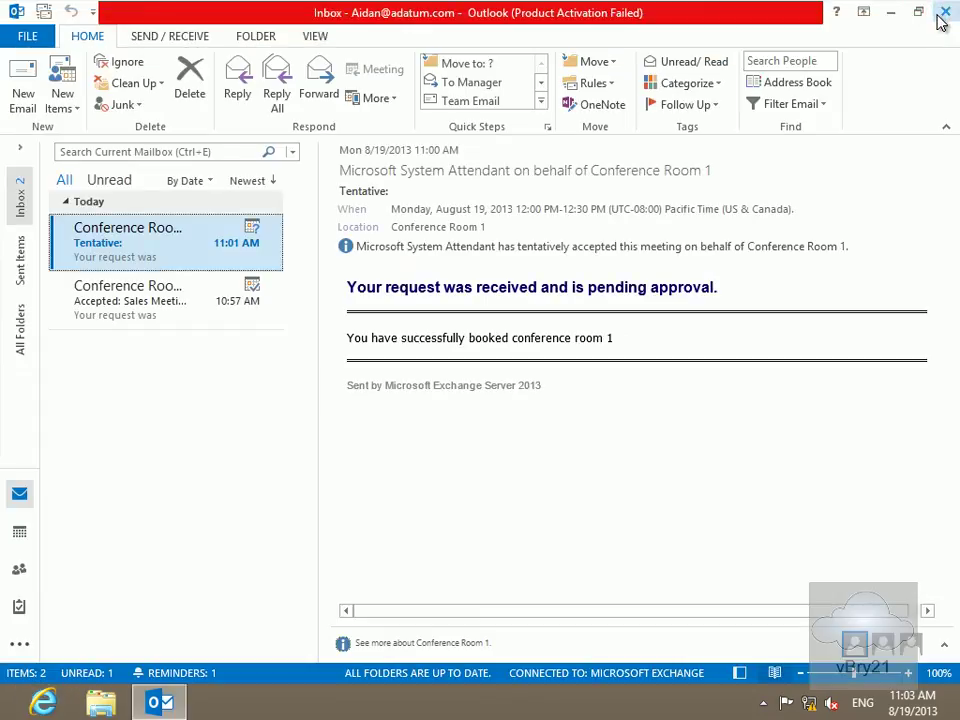